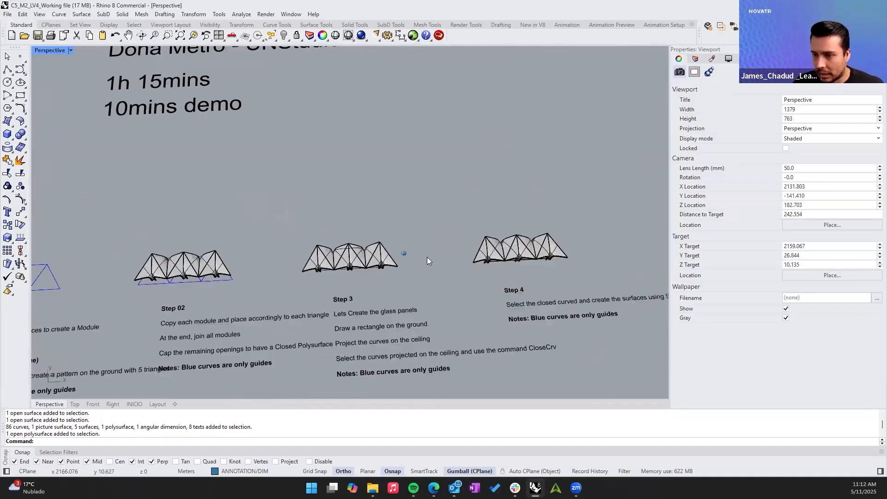
# Look over the Plan/Sections/Elevations area of the model and return to the Activity 01 section
pyautogui.scroll(3, 330, 258)
pyautogui.scroll(8, 330, 257)
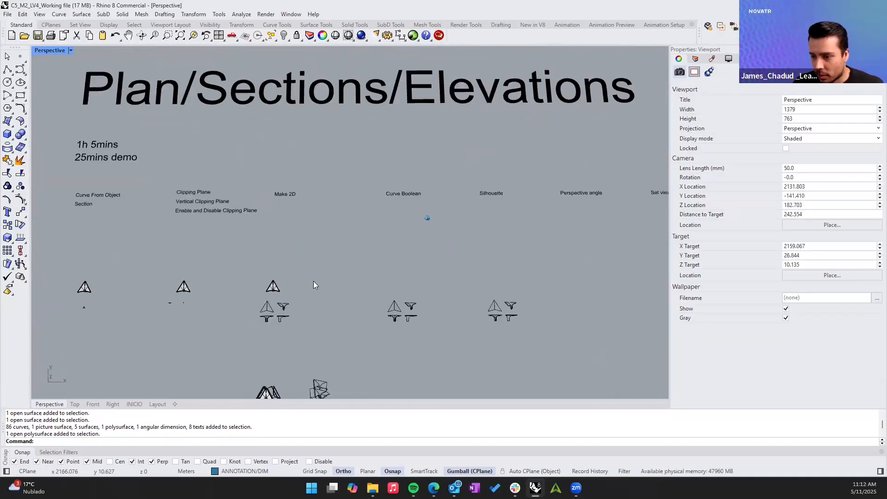
pyautogui.moveTo(321, 215); pyautogui.dragTo(460, 341)
pyautogui.click(192, 130)
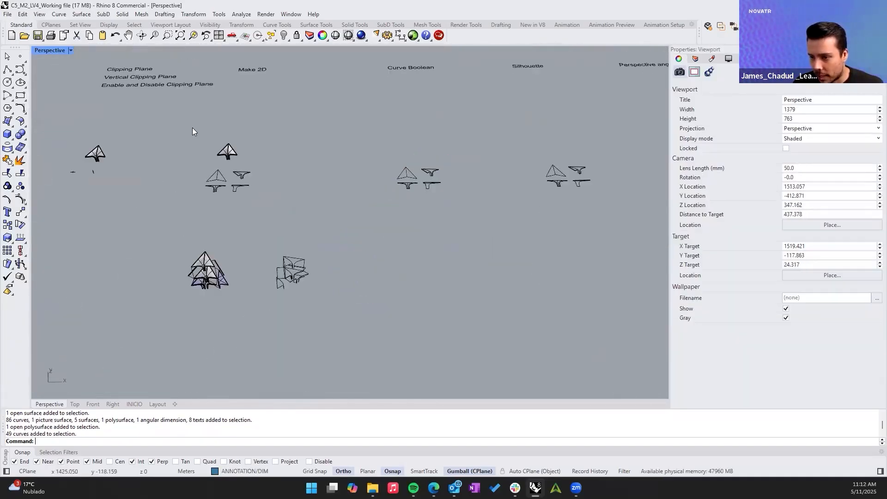
pyautogui.scroll(-4, 192, 131)
pyautogui.scroll(-1, 192, 128)
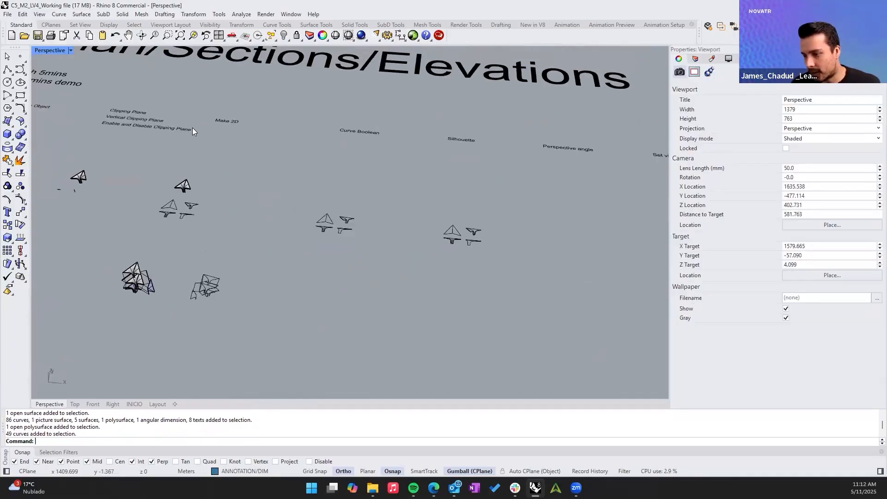
pyautogui.moveTo(192, 128); pyautogui.dragTo(199, 162, button='right')
pyautogui.scroll(-2, 192, 127)
pyautogui.moveTo(295, 263); pyautogui.dragTo(344, 284, button='right')
pyautogui.scroll(-3, 345, 283)
pyautogui.scroll(-8, 347, 279)
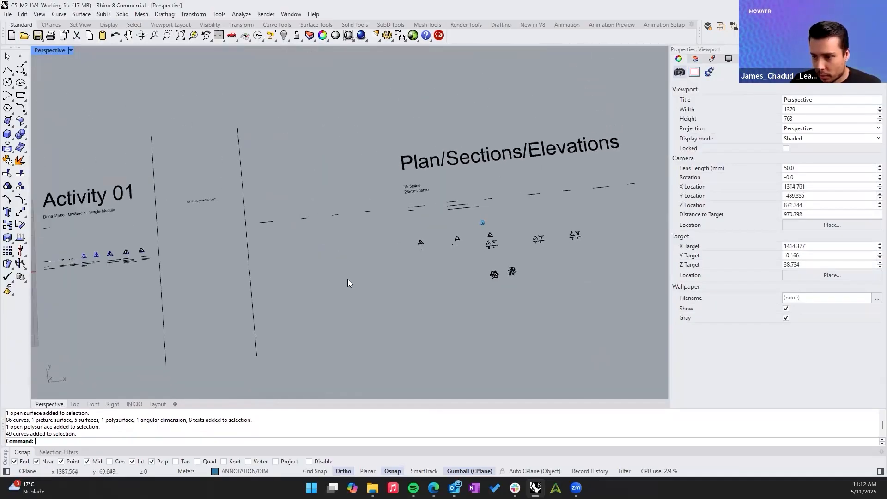
pyautogui.scroll(7, 349, 277)
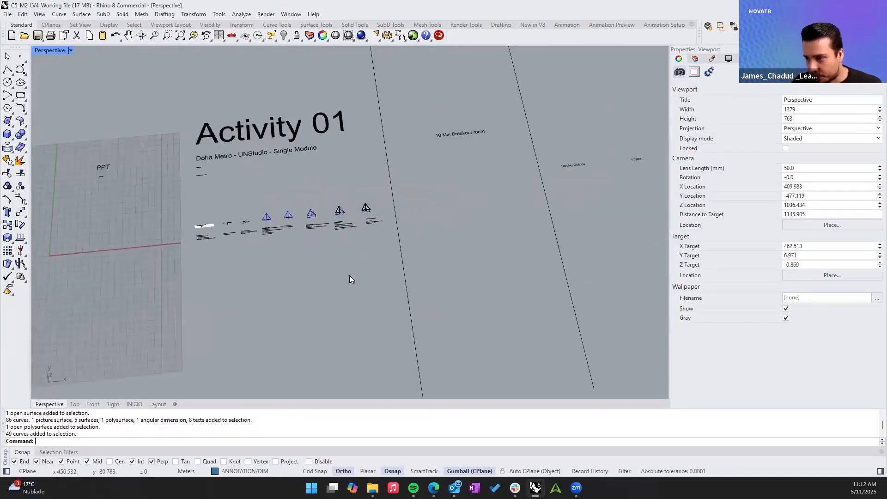
# Isolate the row of step-by-step models and their instruction texts below the Activity 01 title
pyautogui.moveTo(349, 276); pyautogui.dragTo(332, 258, button='right')
pyautogui.scroll(3, 341, 268)
pyautogui.moveTo(121, 198); pyautogui.dragTo(565, 306)
pyautogui.write('Isolate')
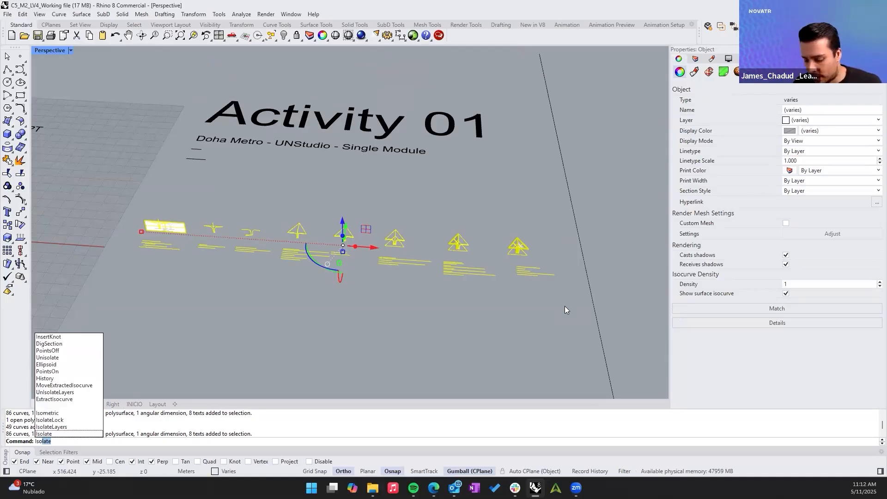
pyautogui.press('Return')
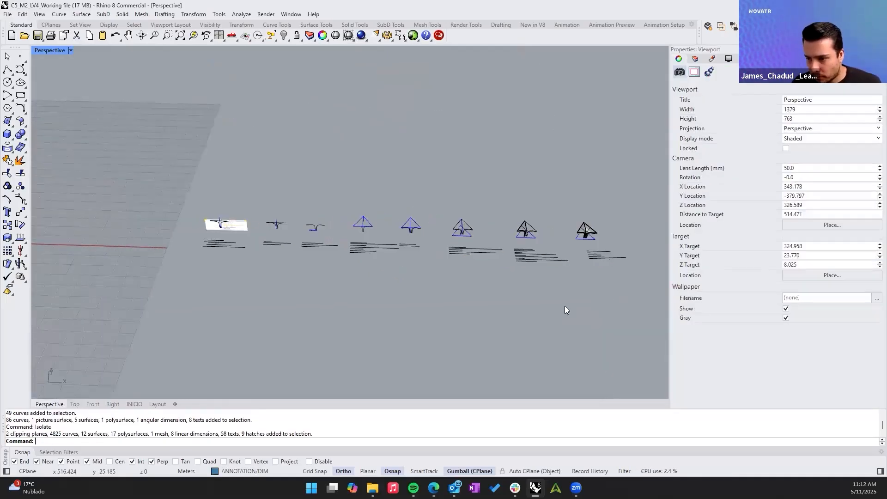
# Examine the example geometry and written instructions of Activity 01 from Step 01 through Step 05
pyautogui.scroll(5, 563, 306)
pyautogui.moveTo(541, 298); pyautogui.dragTo(147, 284, button='right')
pyautogui.scroll(2, 540, 283)
pyautogui.scroll(1, 147, 285)
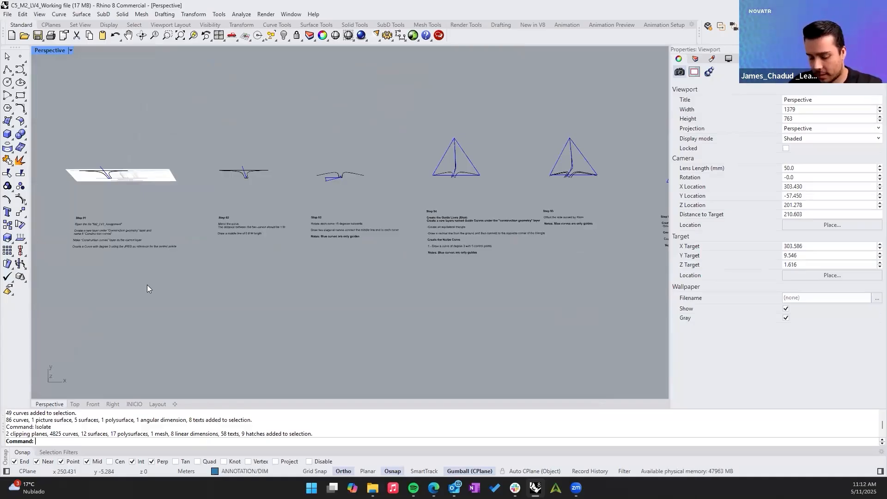
pyautogui.moveTo(147, 285); pyautogui.dragTo(185, 144, button='right')
pyautogui.scroll(2, 184, 148)
pyautogui.scroll(2, 184, 149)
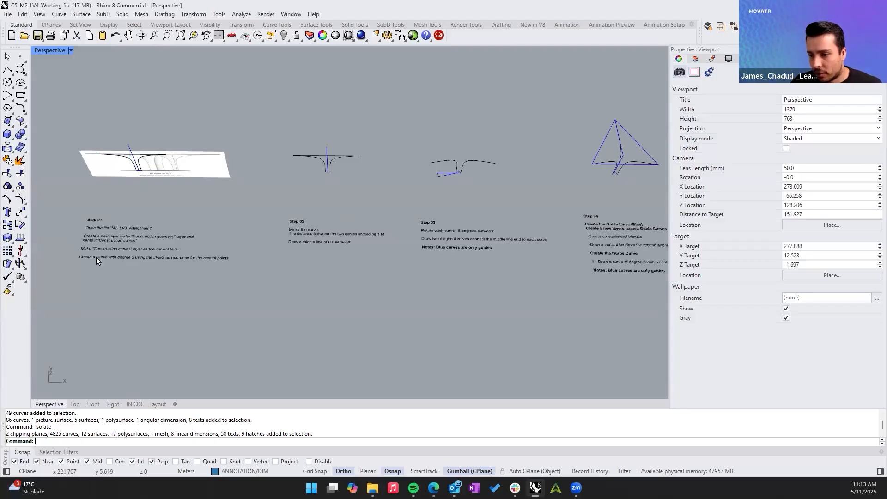
pyautogui.keyDown('shift'); pyautogui.moveTo(418, 231); pyautogui.dragTo(280, 221, button='right'); pyautogui.keyUp('shift')
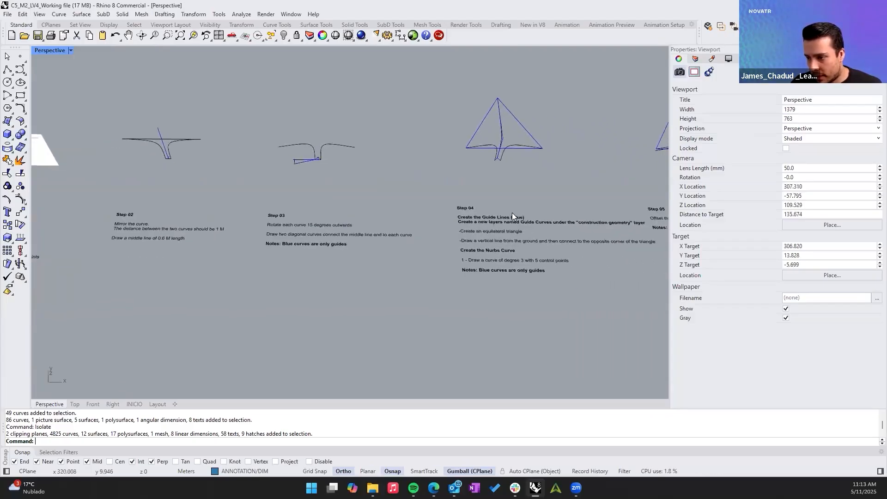
pyautogui.keyDown('shift'); pyautogui.moveTo(512, 213); pyautogui.dragTo(439, 226, button='right'); pyautogui.keyUp('shift')
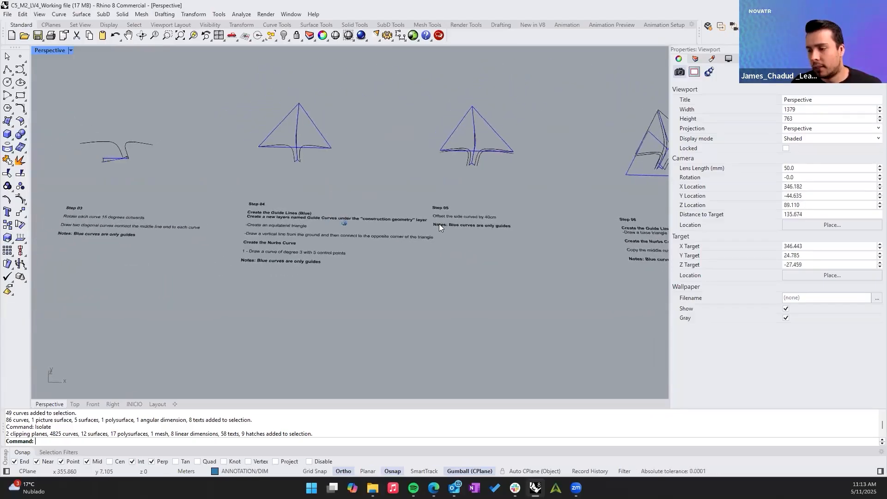
# Delete the left arch curve traced over the Step 01 reference picture
pyautogui.click(395, 194)
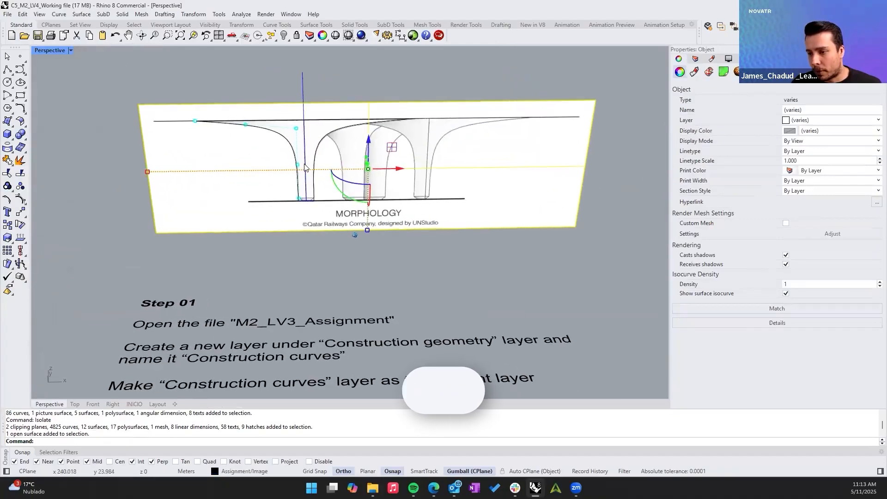
pyautogui.press('Escape')
pyautogui.click(291, 148)
pyautogui.press('Delete')
pyautogui.moveTo(292, 153); pyautogui.dragTo(339, 255, button='right')
pyautogui.scroll(-6, 302, 164)
pyautogui.click(296, 215)
pyautogui.scroll(-4, 315, 246)
pyautogui.click(355, 251)
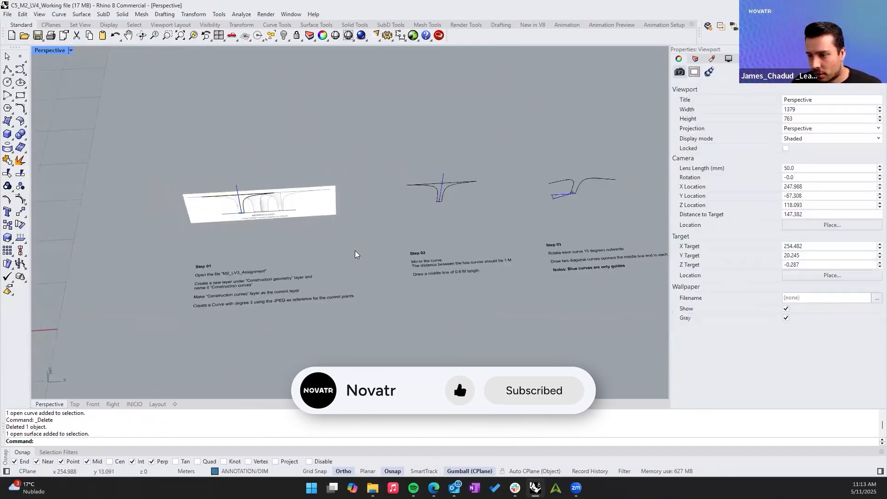
pyautogui.scroll(-4, 355, 250)
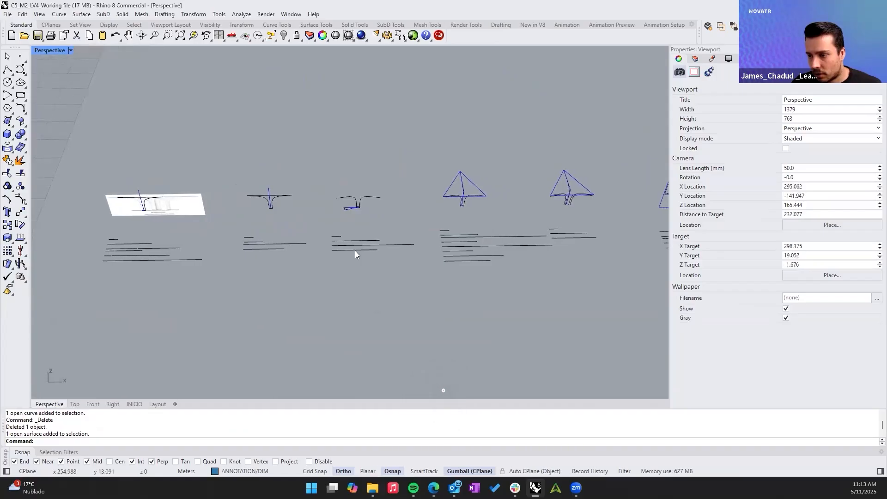
pyautogui.scroll(5, 355, 250)
pyautogui.click(264, 179)
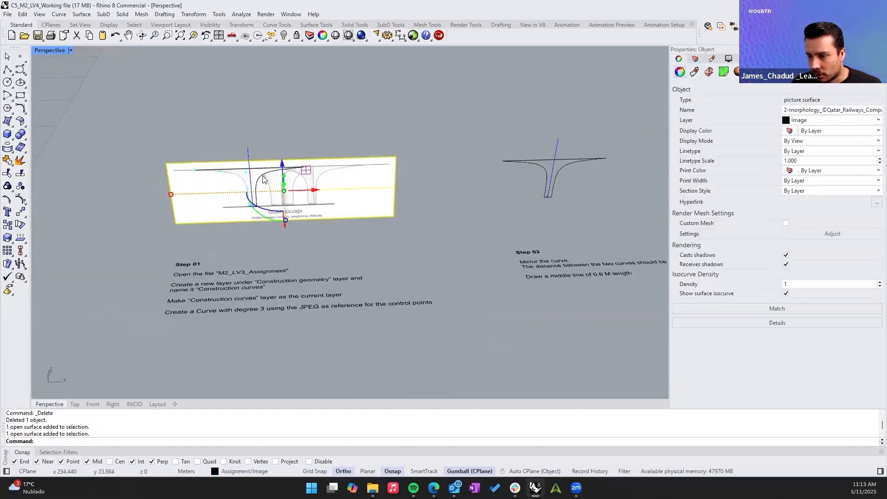
pyautogui.press('Delete')
pyautogui.hotkey('ctrl', 'z')
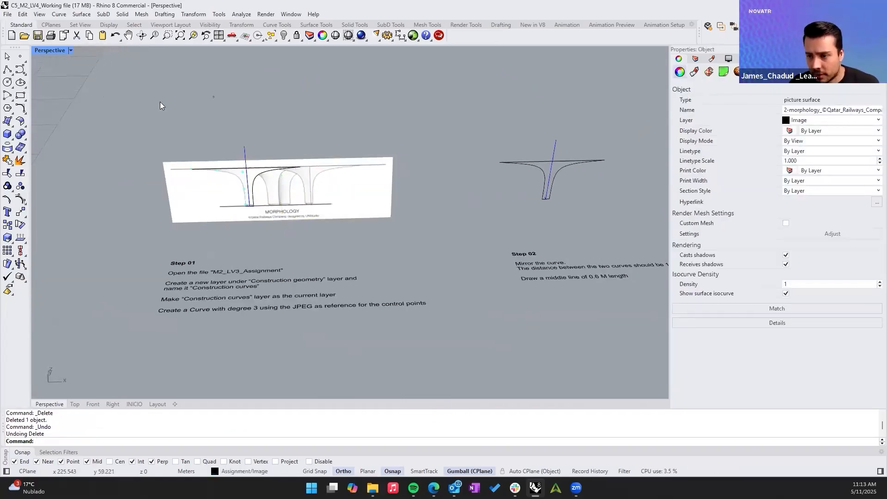
# Delete all remaining curves over the Step 01 picture, keeping only the picture with its control-point markers
pyautogui.moveTo(148, 102); pyautogui.dragTo(344, 231)
pyautogui.press('Delete')
pyautogui.scroll(5, 342, 234)
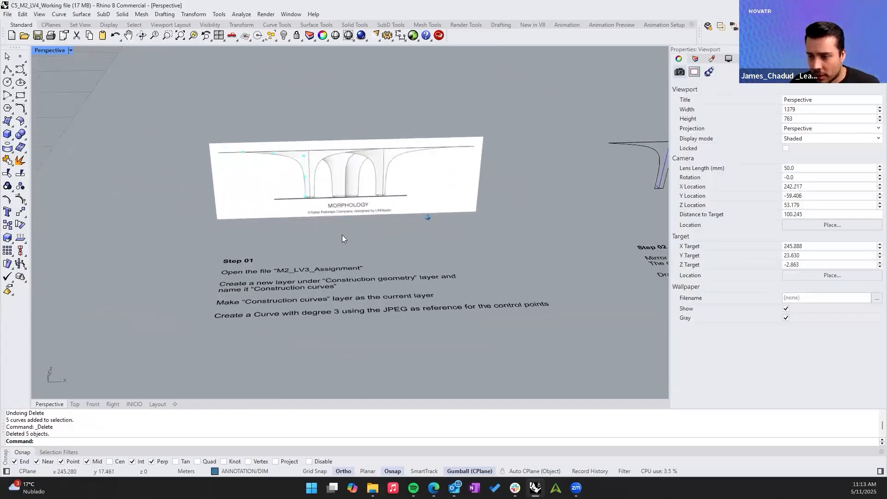
pyautogui.scroll(-1, 263, 277)
pyautogui.click(286, 241)
pyautogui.moveTo(221, 231); pyautogui.dragTo(342, 240, button='right')
pyautogui.press('Escape')
pyautogui.scroll(2, 344, 239)
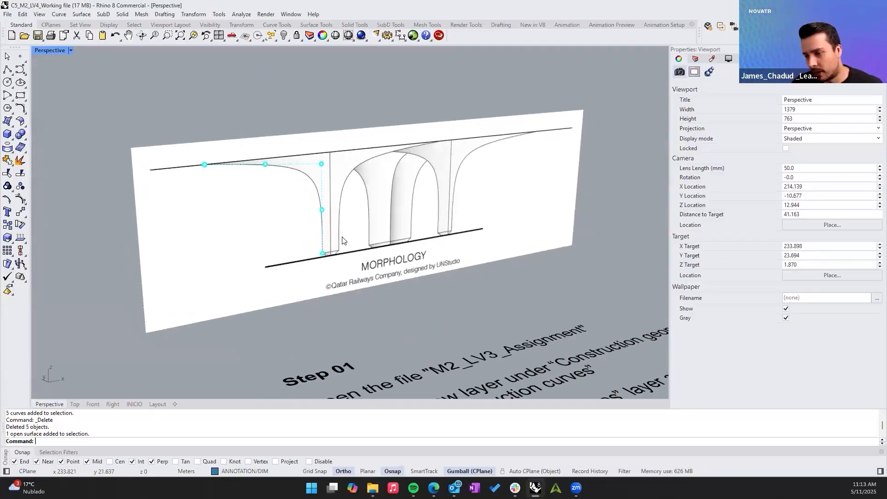
# Switch to the Front view and frame the left arch of the Step 01 MORPHOLOGY reference picture
pyautogui.click(95, 405)
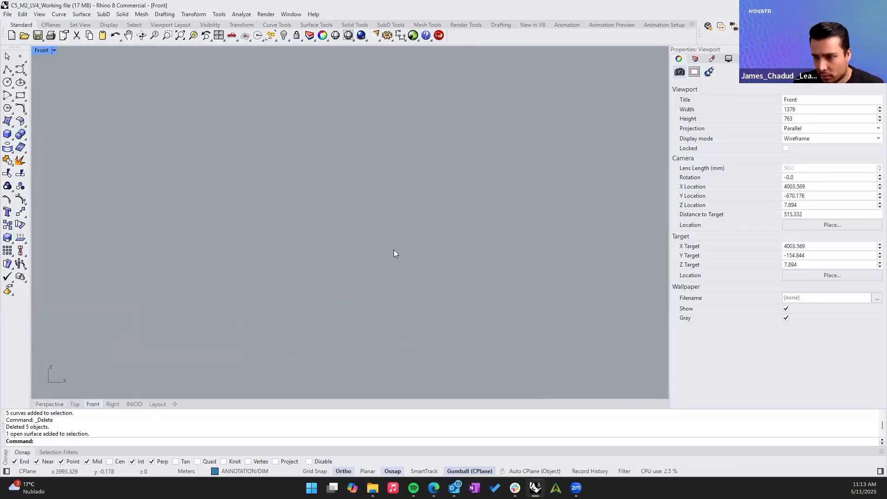
pyautogui.scroll(-15, 383, 202)
pyautogui.scroll(15, 209, 182)
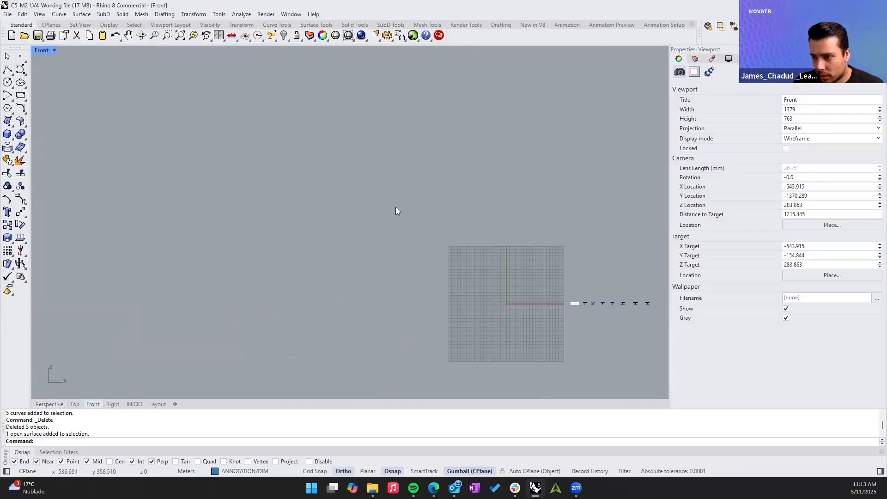
pyautogui.scroll(-5, 415, 226)
pyautogui.scroll(3, 495, 276)
pyautogui.scroll(3, 322, 242)
pyautogui.scroll(3, 382, 236)
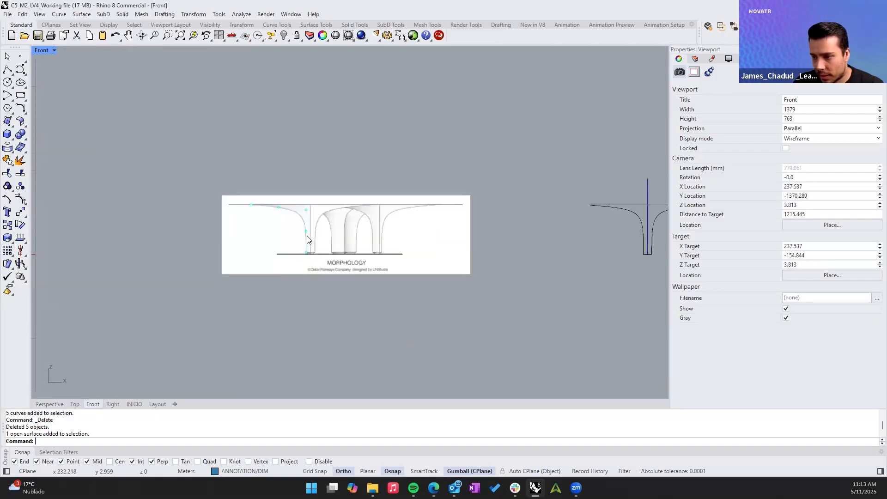
pyautogui.scroll(2, 309, 240)
pyautogui.scroll(-2, 206, 224)
pyautogui.scroll(6, 218, 218)
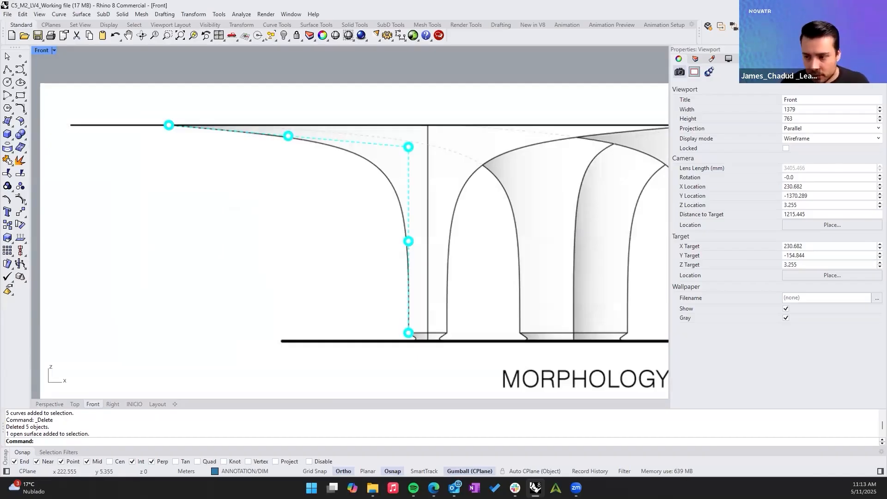
# Start a degree 3 control-point curve at the lowest marker, at the base of the picture's left column
pyautogui.click(19, 69)
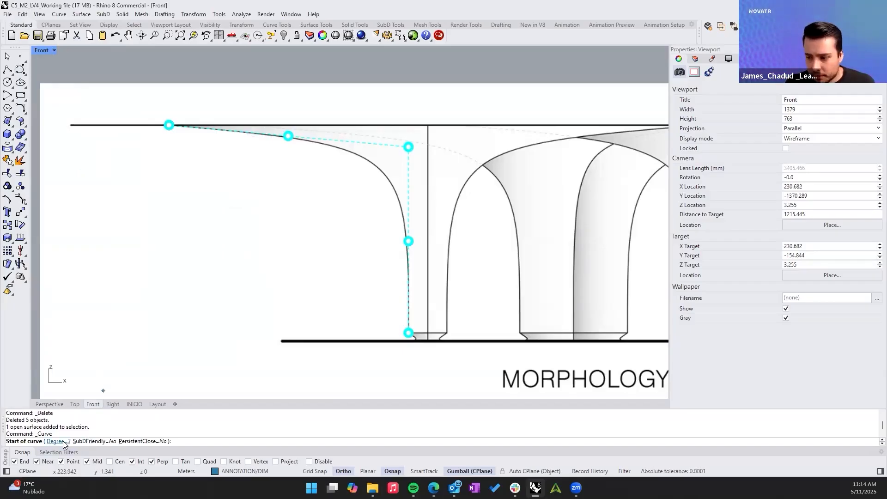
pyautogui.scroll(2, 283, 217)
pyautogui.moveTo(317, 217); pyautogui.dragTo(317, 212, button='right')
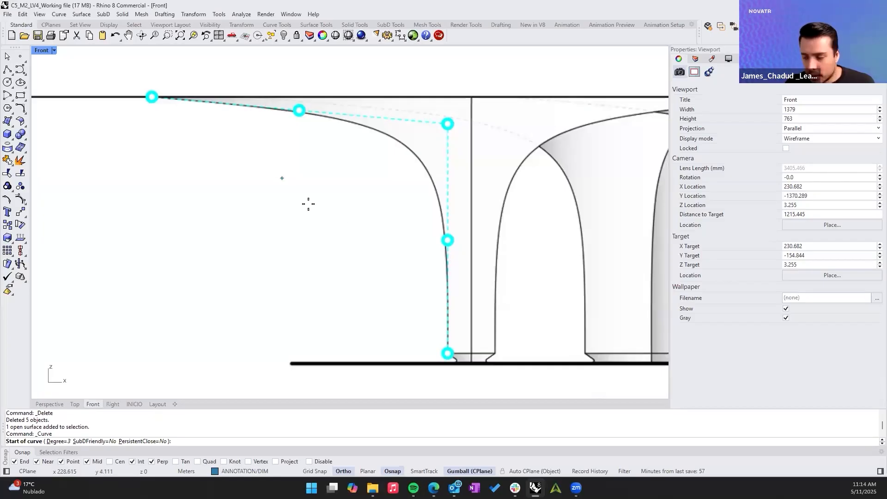
pyautogui.scroll(5, 458, 367)
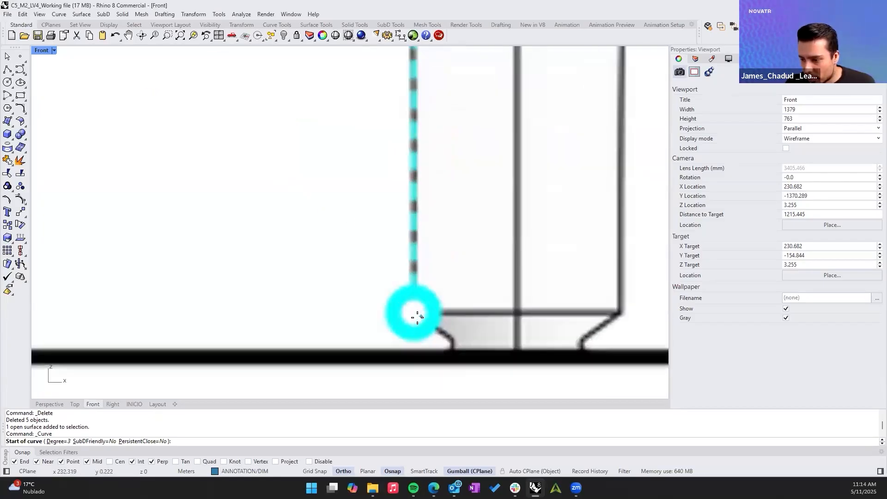
pyautogui.scroll(2, 413, 314)
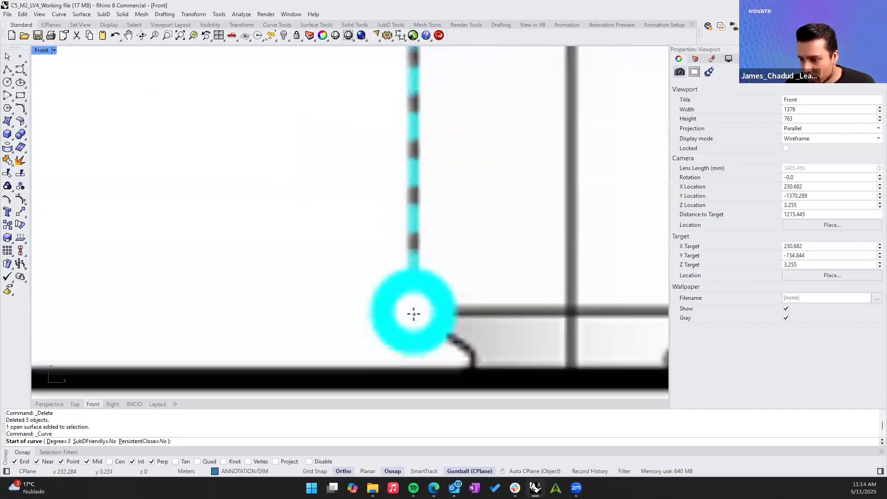
pyautogui.click(412, 313)
pyautogui.scroll(-4, 406, 311)
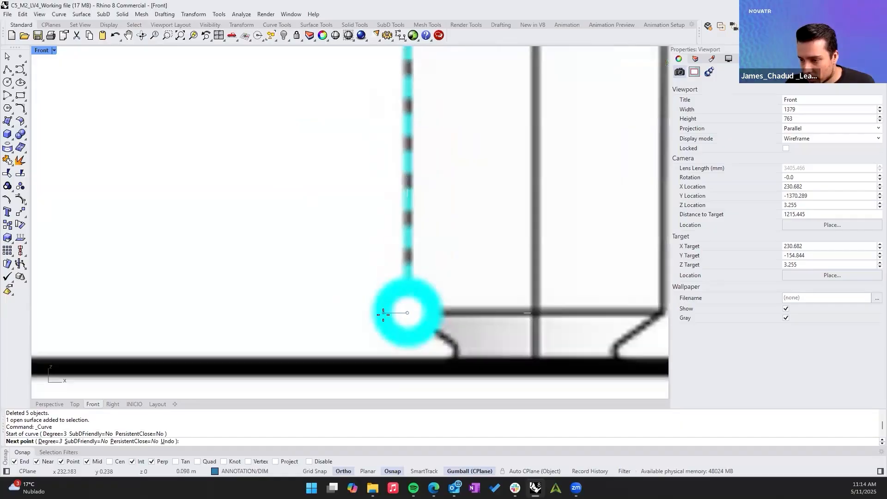
# Place the curve's second control point on the next marker straight above the start, using Ortho to keep it vertical
pyautogui.scroll(2, 387, 215)
pyautogui.scroll(3, 390, 209)
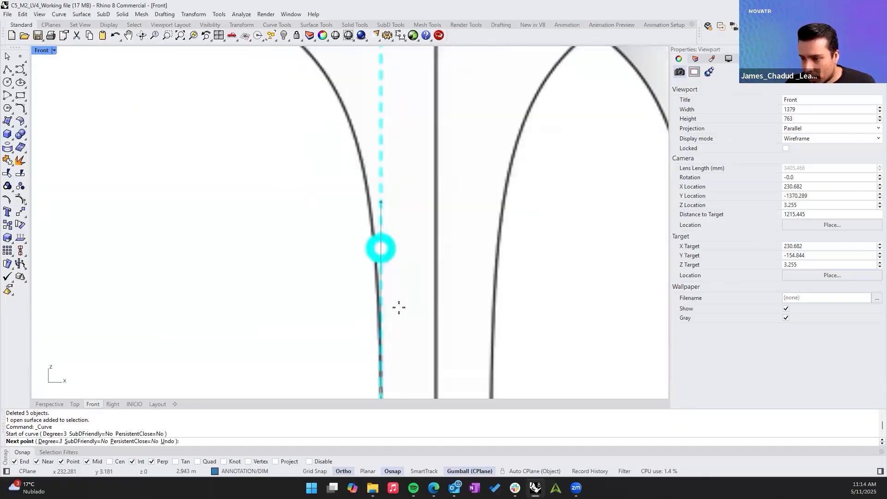
pyautogui.scroll(-1, 396, 285)
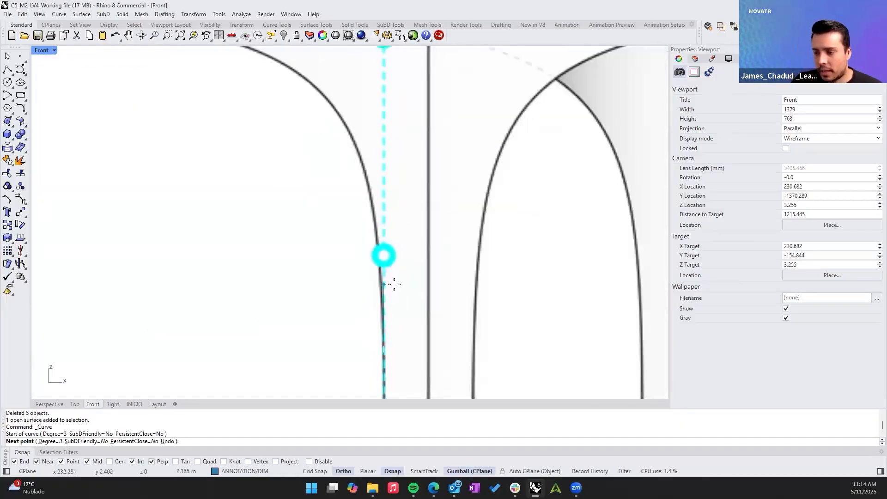
pyautogui.scroll(-6, 394, 284)
pyautogui.scroll(5, 386, 283)
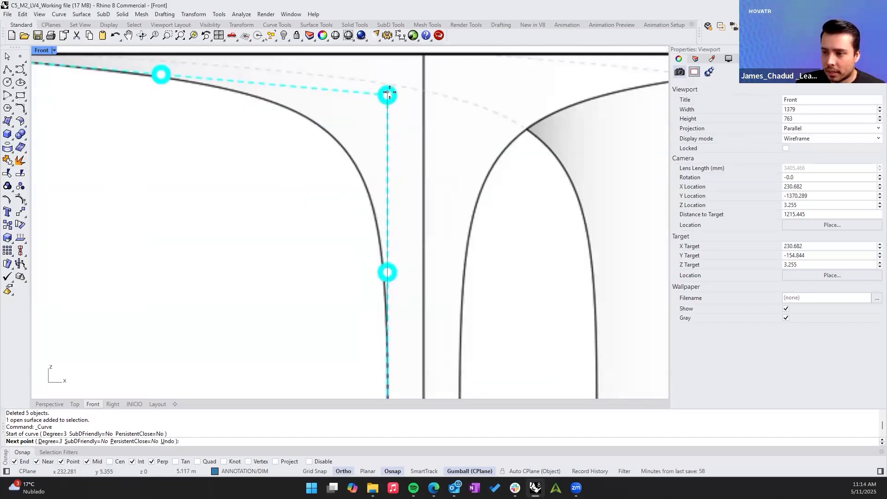
pyautogui.scroll(-1, 390, 93)
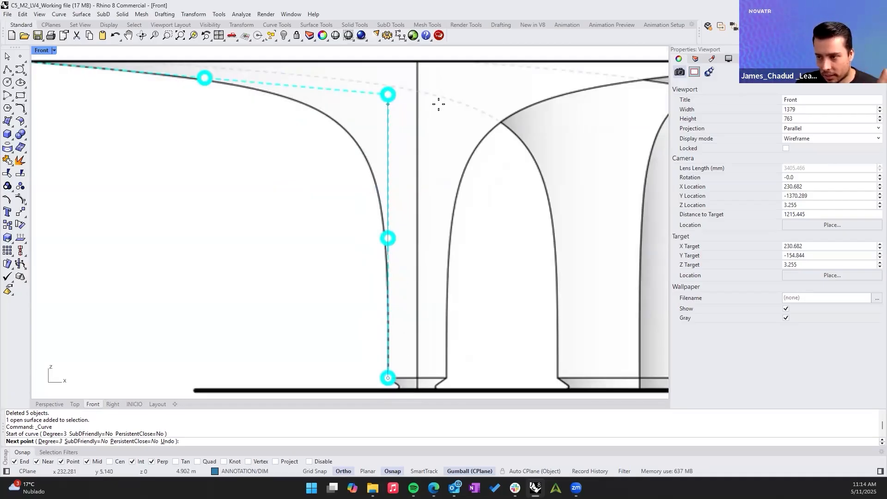
pyautogui.click(345, 470)
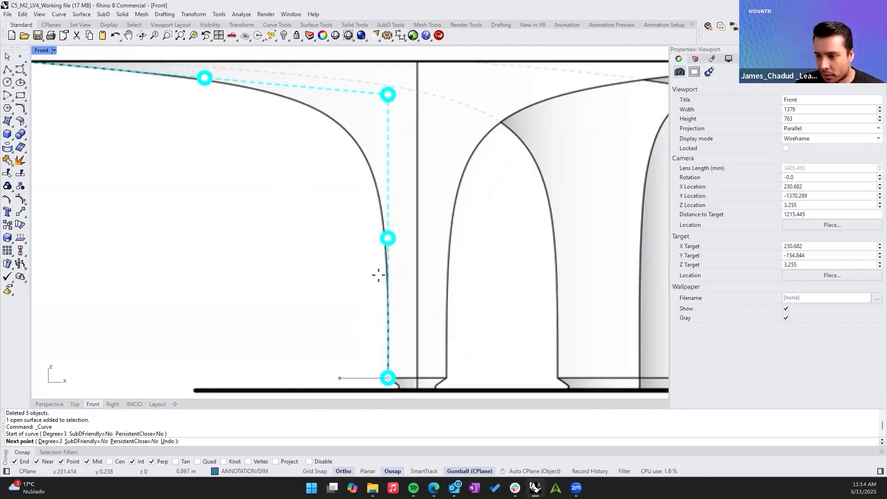
pyautogui.scroll(5, 379, 247)
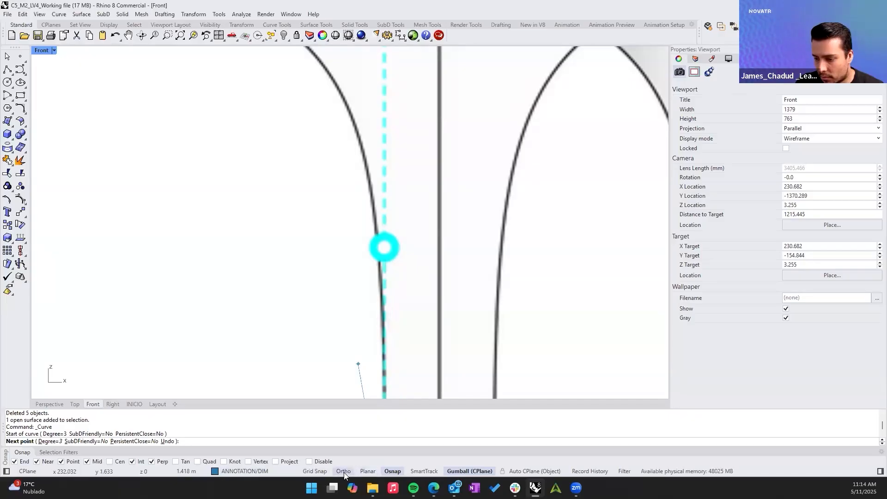
pyautogui.scroll(-2, 383, 210)
pyautogui.scroll(5, 375, 166)
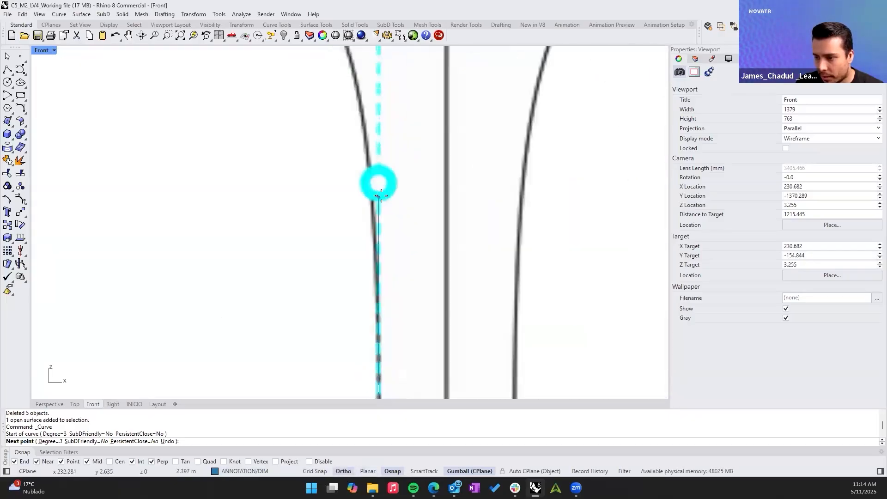
pyautogui.click(375, 167)
pyautogui.scroll(-4, 379, 249)
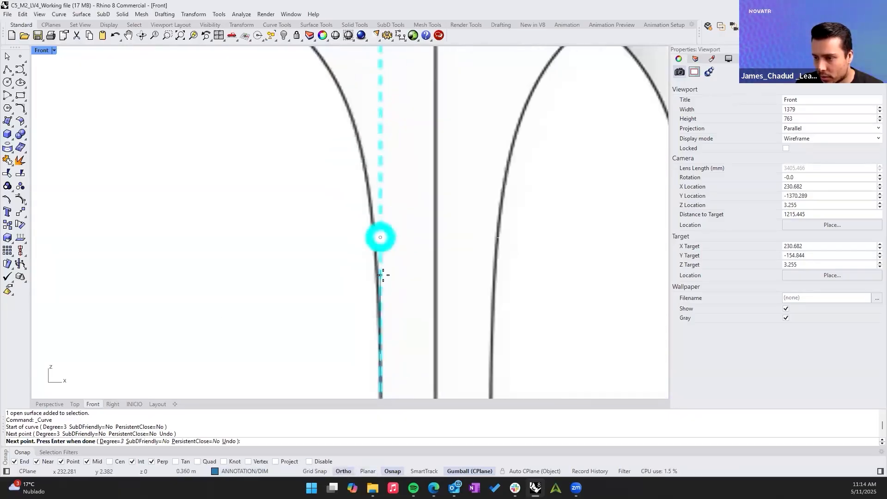
# Place the curve's third control point on the corner marker above the left column, keeping it vertically aligned
pyautogui.scroll(4, 350, 137)
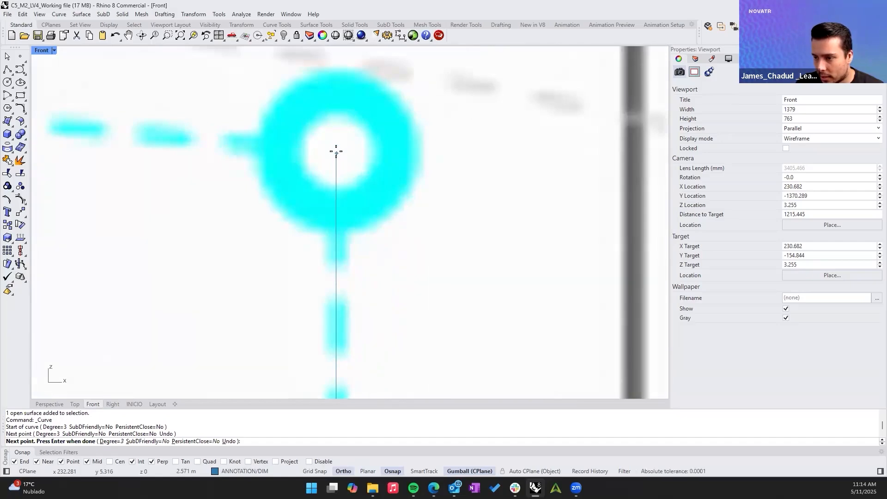
pyautogui.click(351, 154)
pyautogui.scroll(-4, 353, 156)
pyautogui.scroll(-4, 354, 156)
pyautogui.scroll(3, 311, 172)
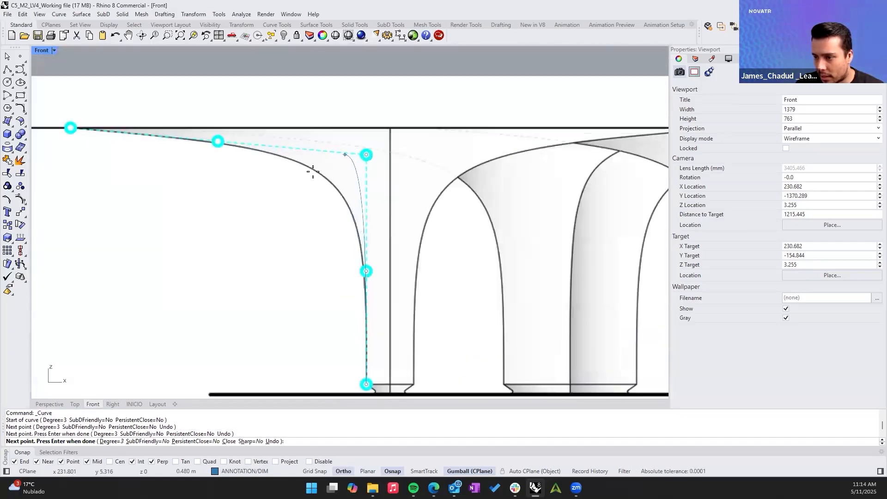
# Turn Ortho off and place the fourth control point on the middle marker of the sloping dashed guide
pyautogui.click(365, 385)
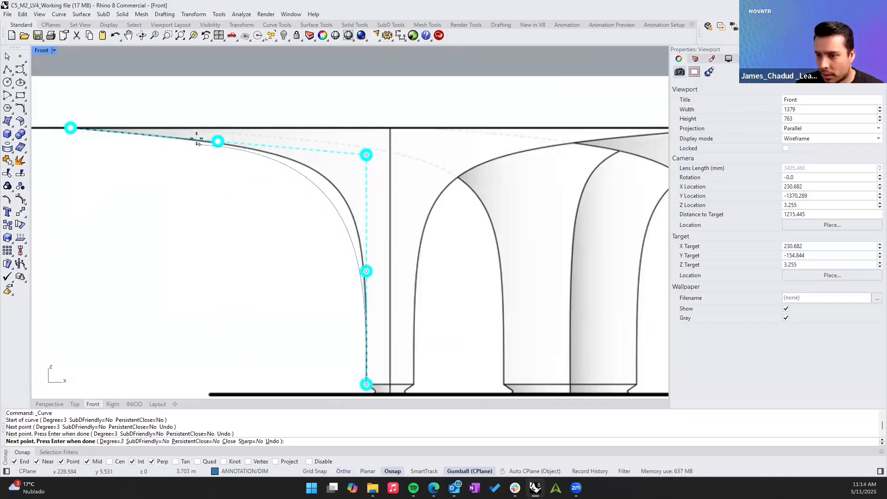
pyautogui.scroll(6, 221, 142)
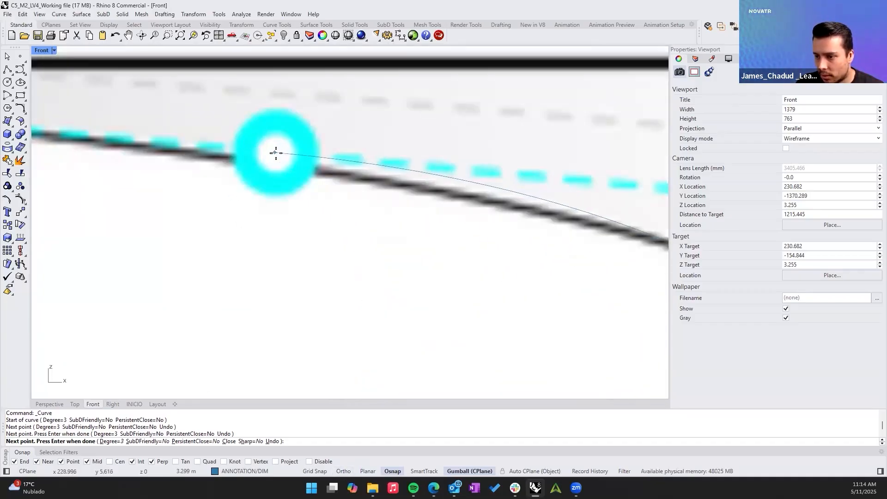
pyautogui.click(275, 154)
pyautogui.scroll(-5, 273, 152)
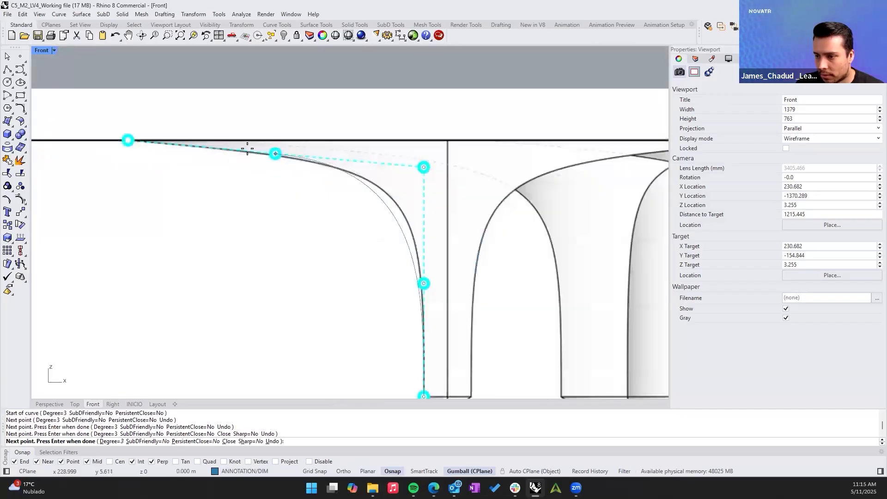
# Place the fifth control point on the end marker at the arch's outer tip and finish the curve
pyautogui.moveTo(98, 136); pyautogui.dragTo(287, 163, button='right')
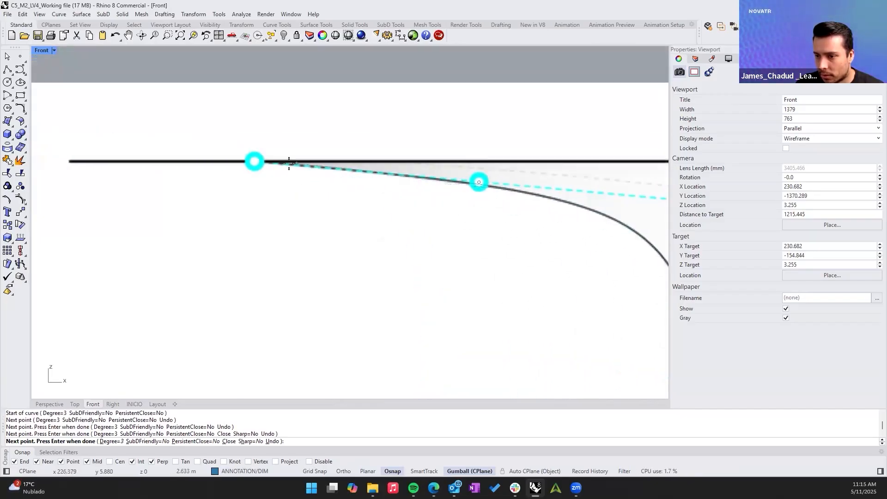
pyautogui.scroll(15, 250, 159)
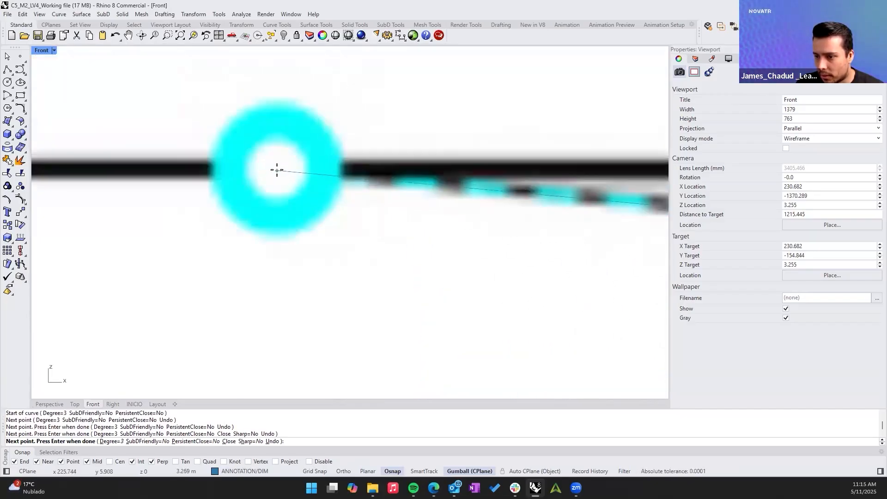
pyautogui.click(277, 170)
pyautogui.scroll(-12, 276, 169)
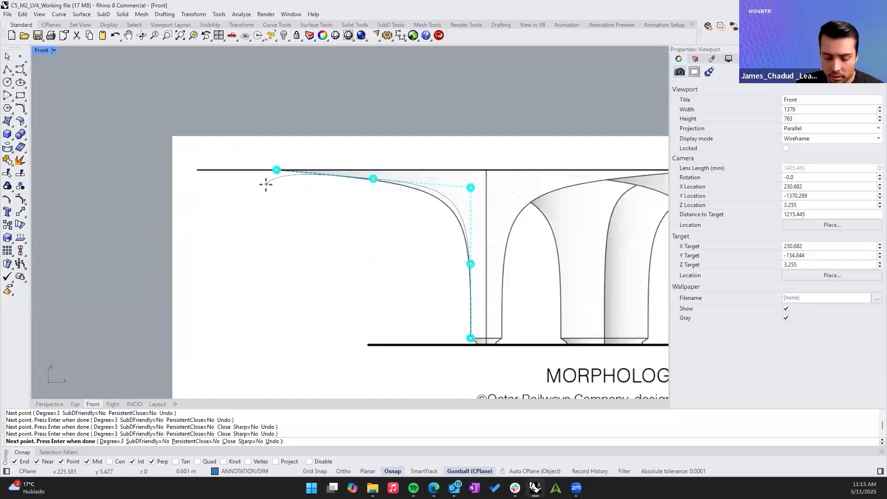
pyautogui.press('Return')
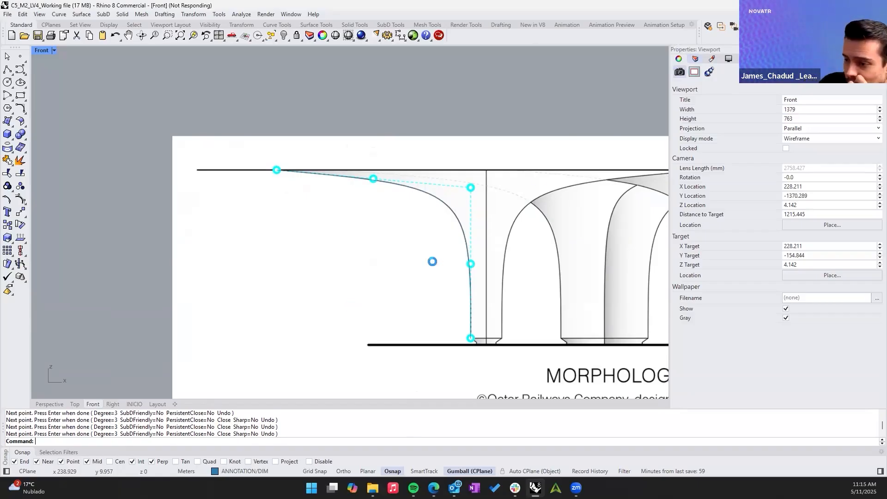
# Make Default the current layer
pyautogui.click(695, 58)
pyautogui.click(749, 107)
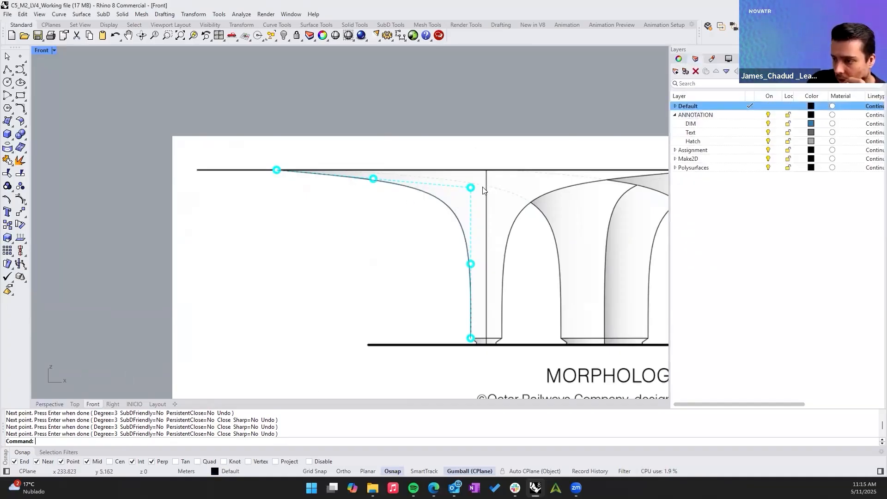
# Select the traced curve and examine how closely it follows the arch profile in the reference picture
pyautogui.scroll(4, 434, 185)
pyautogui.scroll(-3, 443, 210)
pyautogui.click(445, 211)
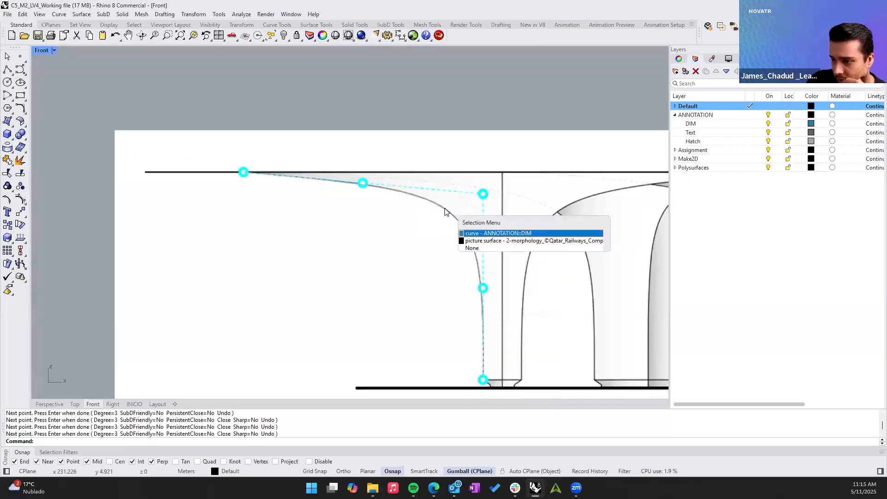
pyautogui.click(468, 261)
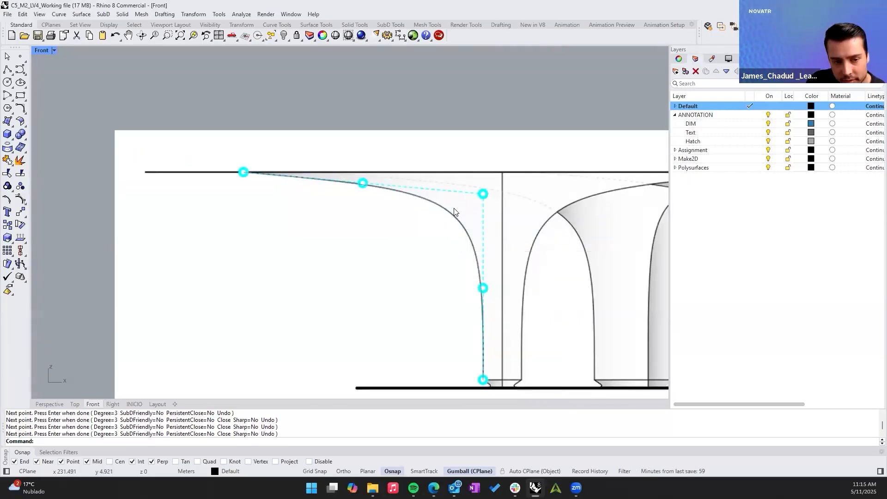
pyautogui.scroll(3, 481, 377)
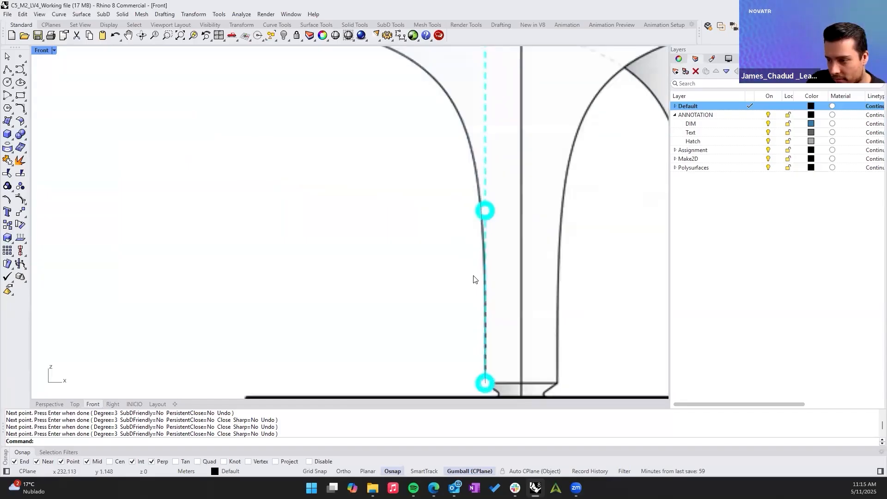
pyautogui.scroll(-4, 491, 284)
pyautogui.scroll(4, 492, 74)
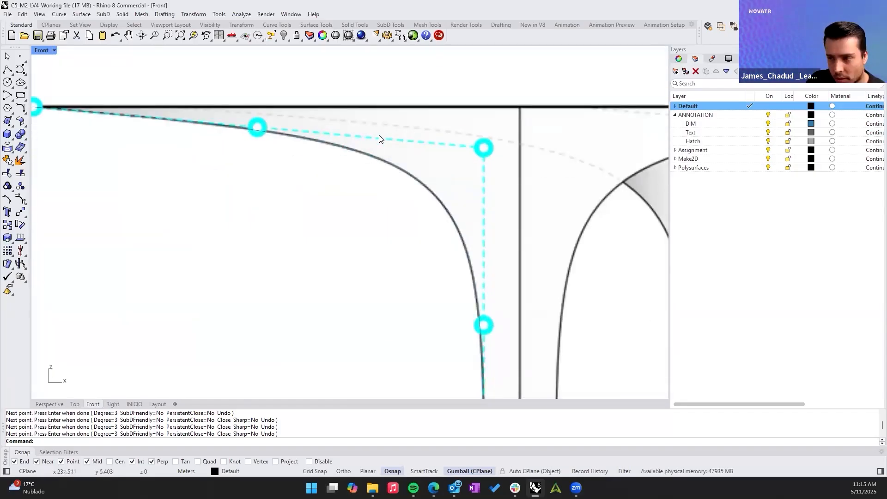
pyautogui.scroll(-4, 387, 169)
pyautogui.click(387, 167)
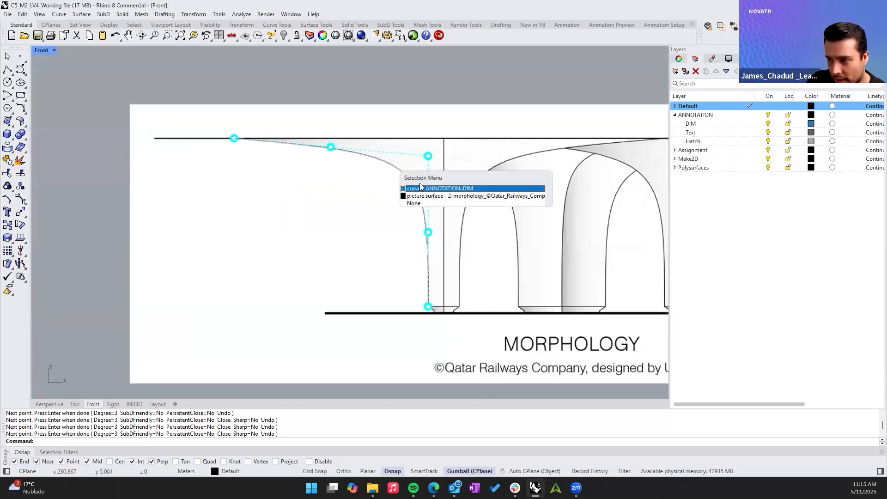
pyautogui.click(421, 189)
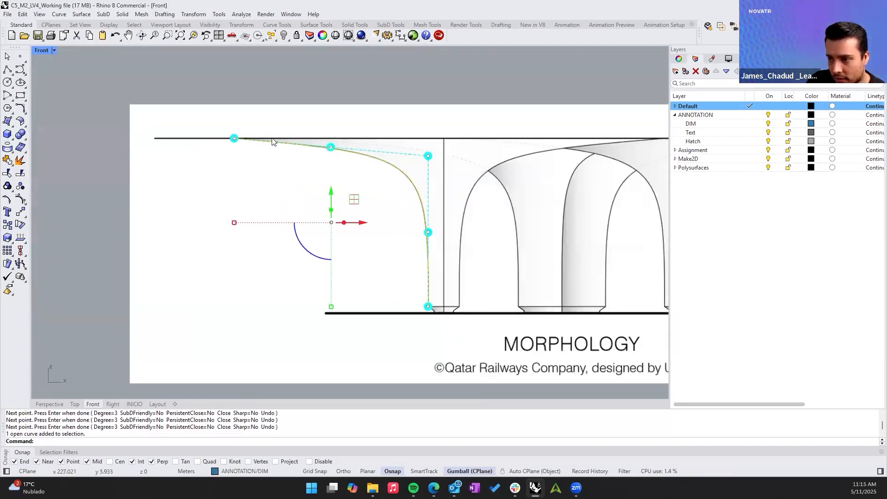
pyautogui.scroll(4, 272, 141)
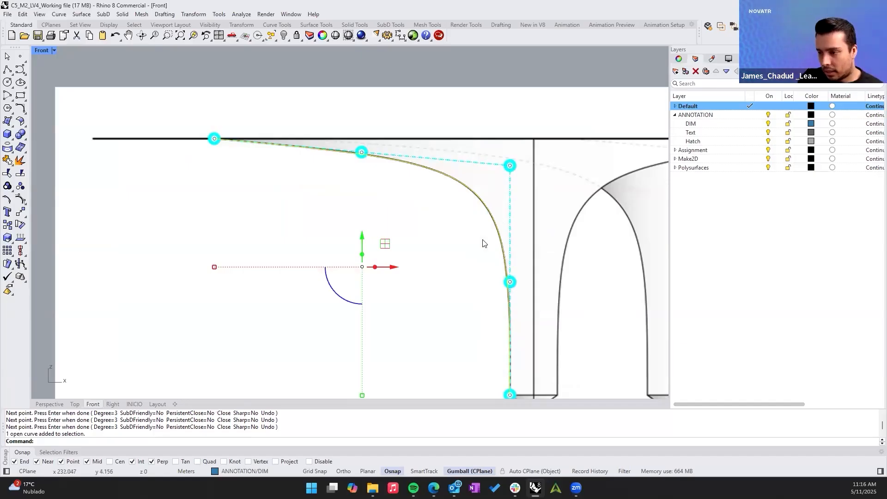
pyautogui.moveTo(484, 244); pyautogui.dragTo(477, 221, button='right')
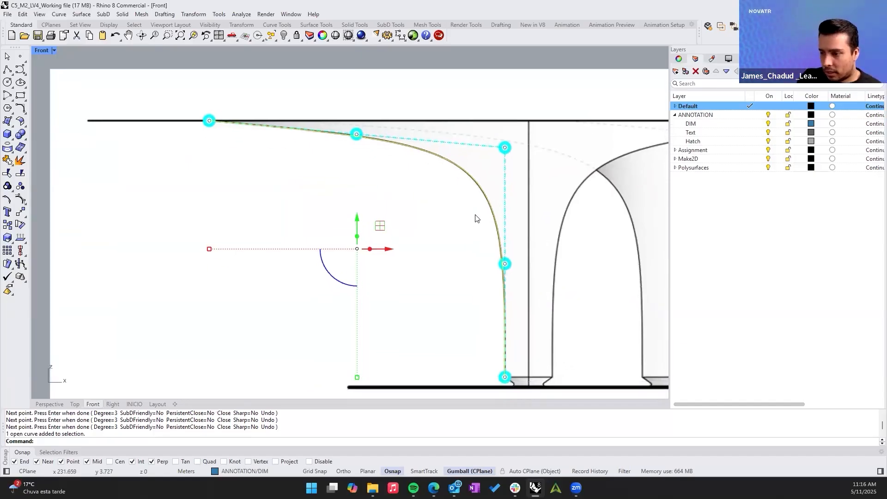
# Examine in the Perspective view where the traced curve lies relative to the Step 01 picture and text
pyautogui.click(50, 404)
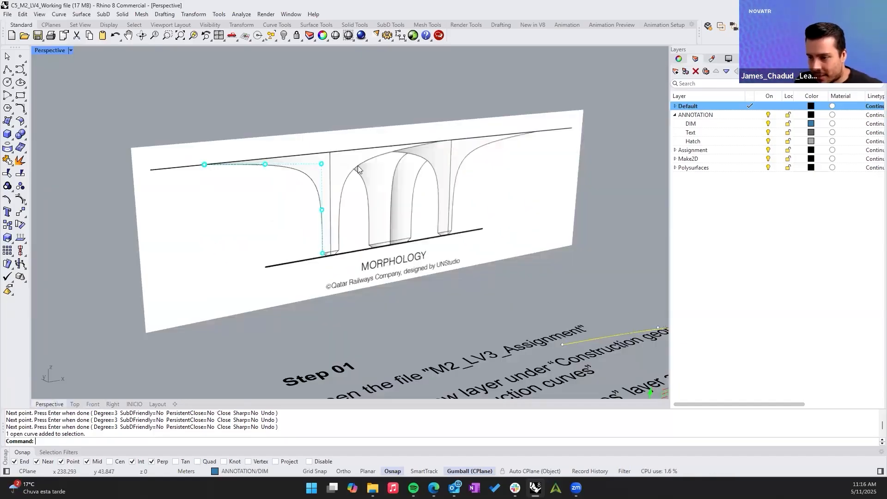
pyautogui.moveTo(298, 172); pyautogui.dragTo(299, 170, button='right')
pyautogui.scroll(-4, 299, 171)
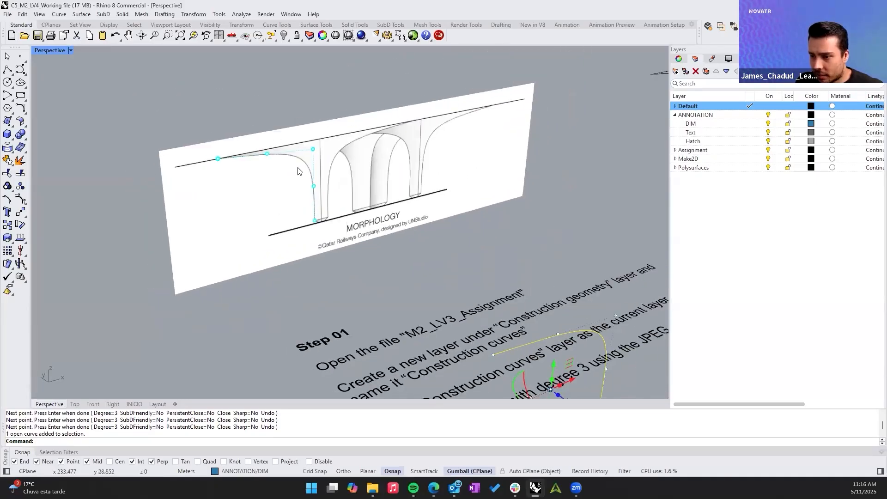
pyautogui.moveTo(388, 214); pyautogui.dragTo(532, 320, button='right')
pyautogui.click(532, 321)
pyautogui.scroll(-2, 464, 270)
pyautogui.moveTo(465, 270)
pyautogui.mouseDown(button='right')
pyautogui.moveTo(428, 260)
pyautogui.moveTo(462, 259)
pyautogui.mouseUp(button='right')
pyautogui.moveTo(268, 172); pyautogui.dragTo(347, 265, button='right')
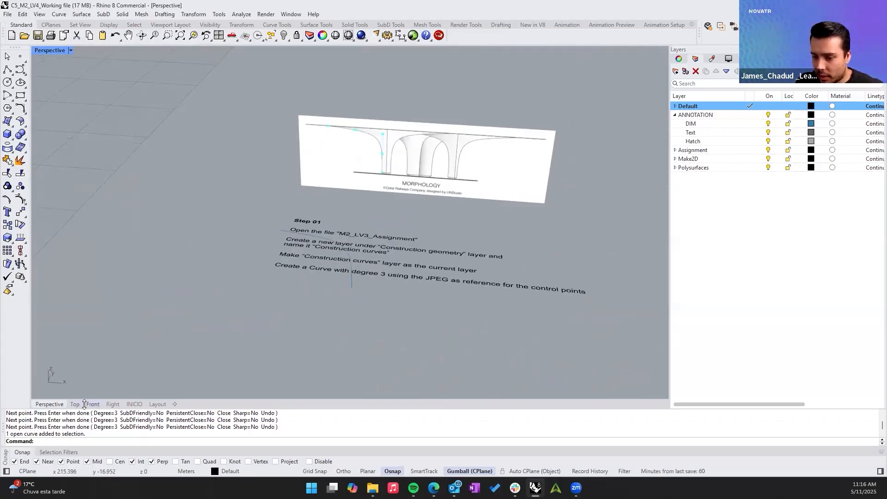
pyautogui.moveTo(360, 186); pyautogui.dragTo(327, 187, button='right')
pyautogui.click(290, 227)
pyautogui.click(286, 245)
pyautogui.click(304, 227)
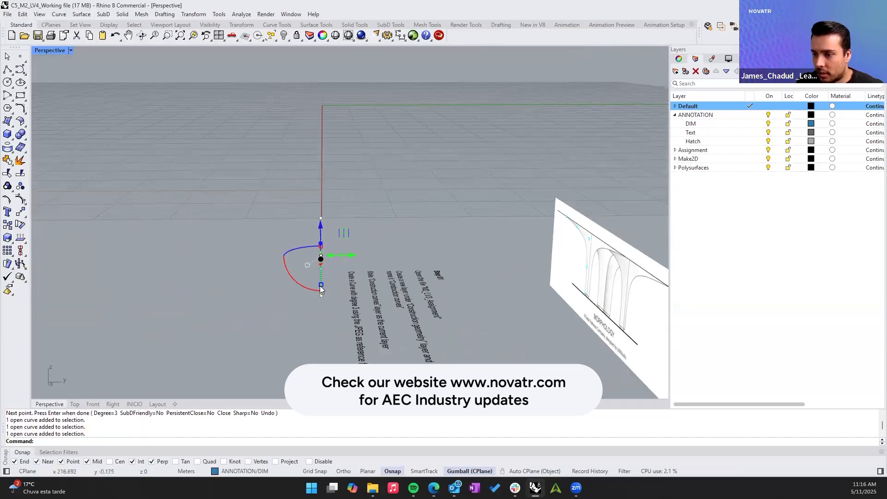
pyautogui.moveTo(320, 285); pyautogui.dragTo(484, 216, button='right')
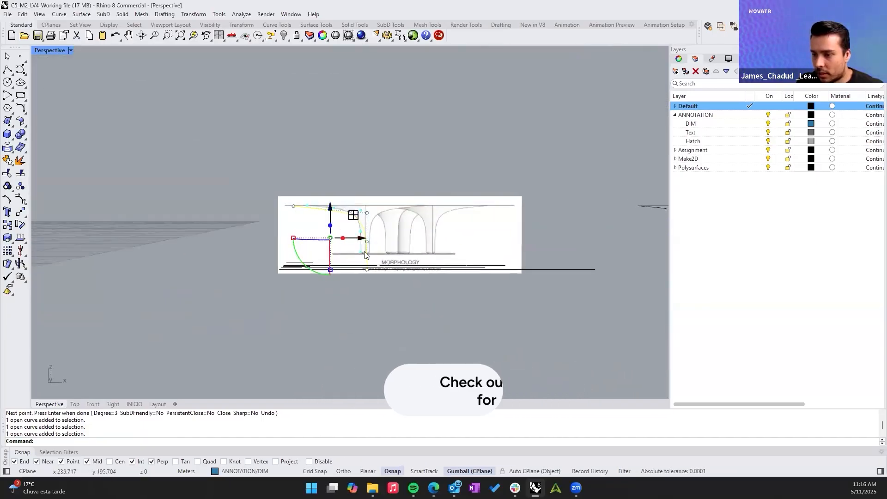
pyautogui.moveTo(363, 272)
pyautogui.mouseDown(button='right')
pyautogui.moveTo(340, 255)
pyautogui.moveTo(330, 200)
pyautogui.moveTo(330, 81)
pyautogui.mouseUp(button='right')
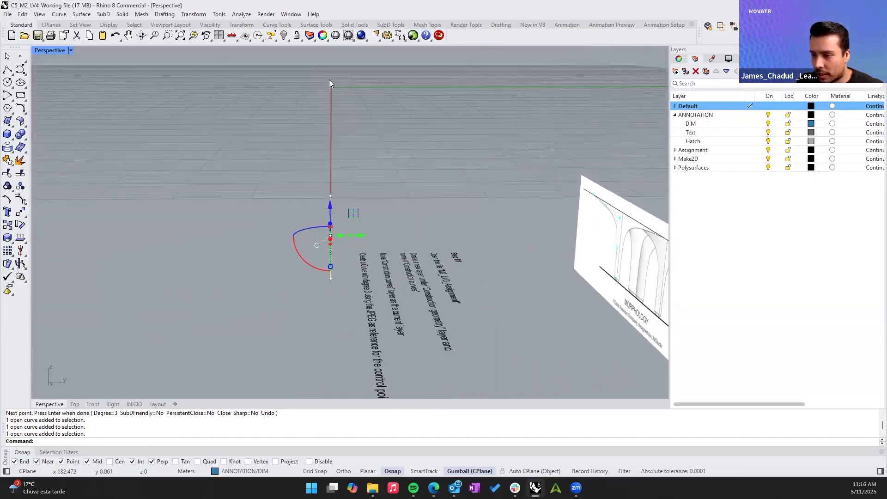
pyautogui.moveTo(356, 256)
pyautogui.mouseDown(button='right')
pyautogui.moveTo(351, 361)
pyautogui.moveTo(378, 177)
pyautogui.moveTo(418, 262)
pyautogui.moveTo(425, 258)
pyautogui.moveTo(334, 191)
pyautogui.moveTo(369, 248)
pyautogui.moveTo(283, 213)
pyautogui.mouseUp(button='right')
# Select the traced profile curve near the Step 01 text and assign it to the Default layer
pyautogui.click(368, 249)
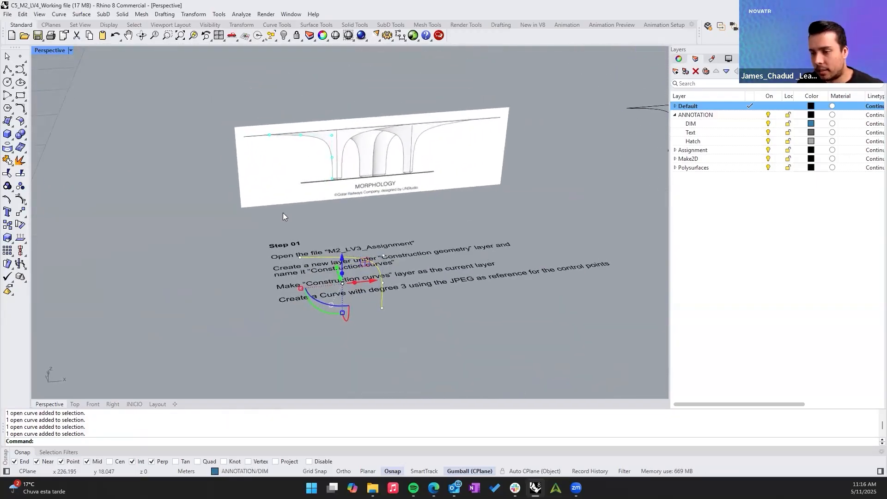
pyautogui.click(305, 170)
pyautogui.click(393, 310)
pyautogui.click(379, 305)
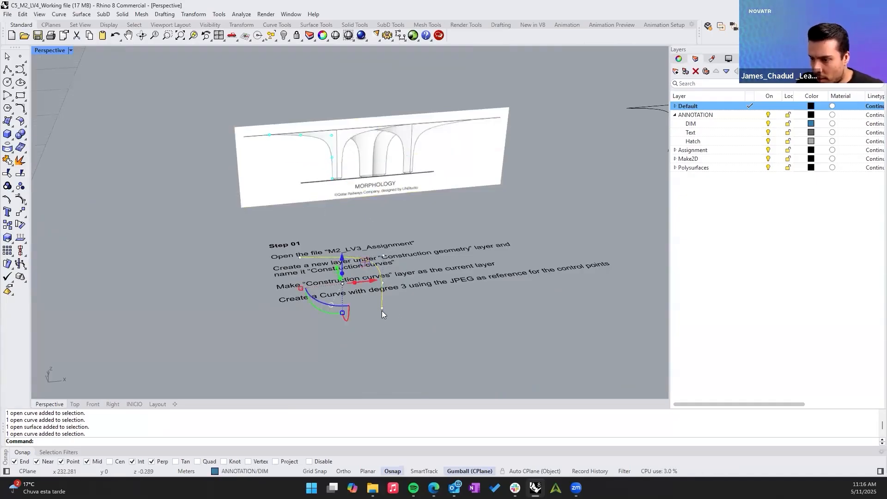
pyautogui.moveTo(381, 310)
pyautogui.mouseDown(button='right')
pyautogui.moveTo(347, 293)
pyautogui.moveTo(327, 267)
pyautogui.moveTo(661, 109)
pyautogui.mouseUp(button='right')
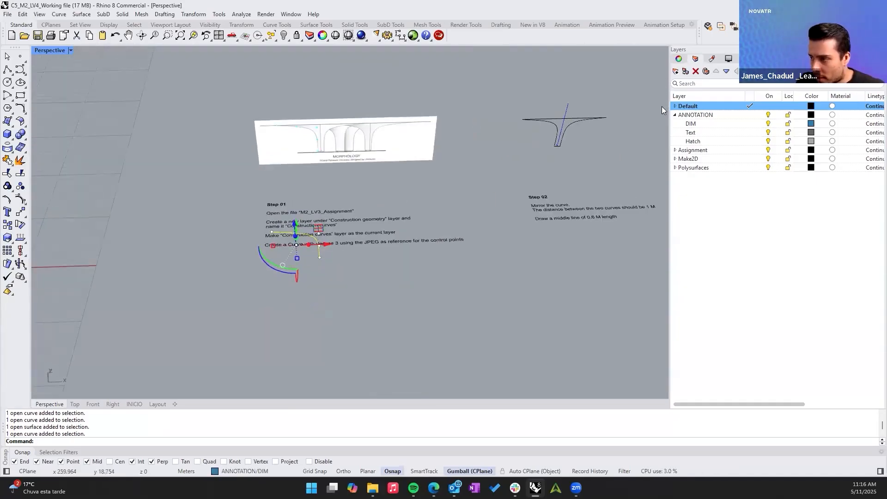
pyautogui.click(679, 59)
pyautogui.click(805, 120)
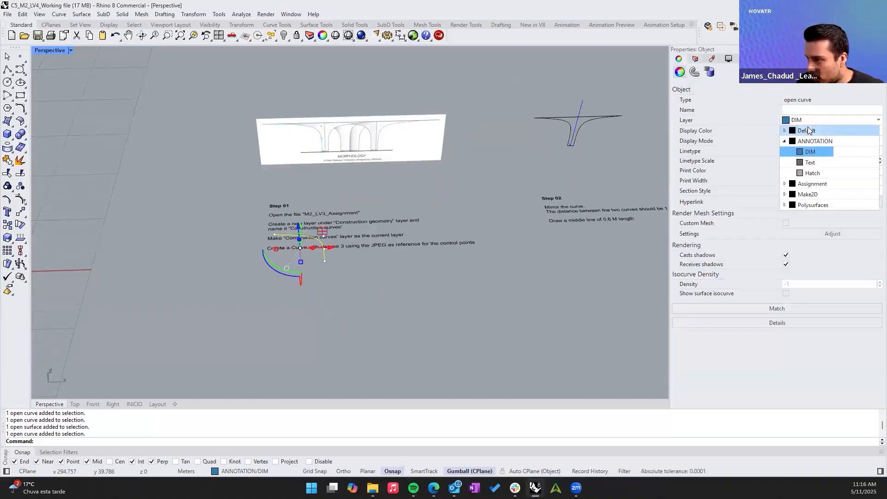
pyautogui.click(797, 131)
# Move the traced curve along the X axis with the gumball to the Step 02 area, then deselect it
pyautogui.scroll(4, 498, 301)
pyautogui.scroll(-5, 349, 277)
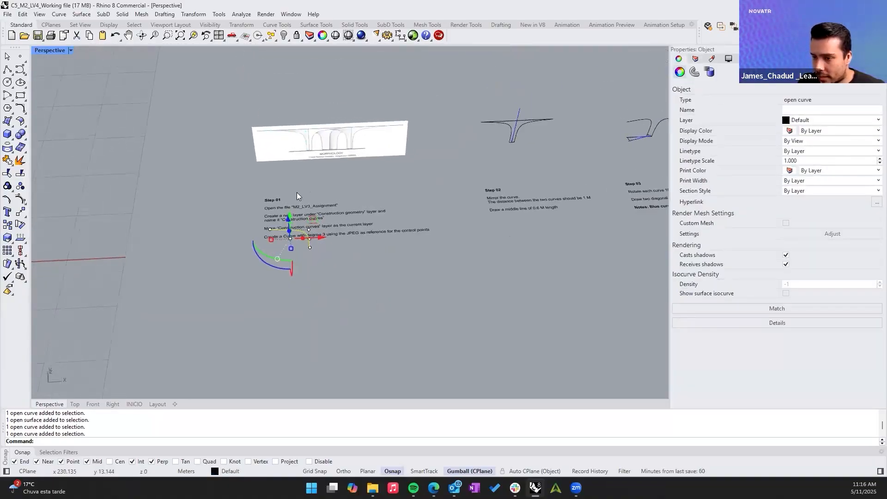
pyautogui.scroll(5, 298, 195)
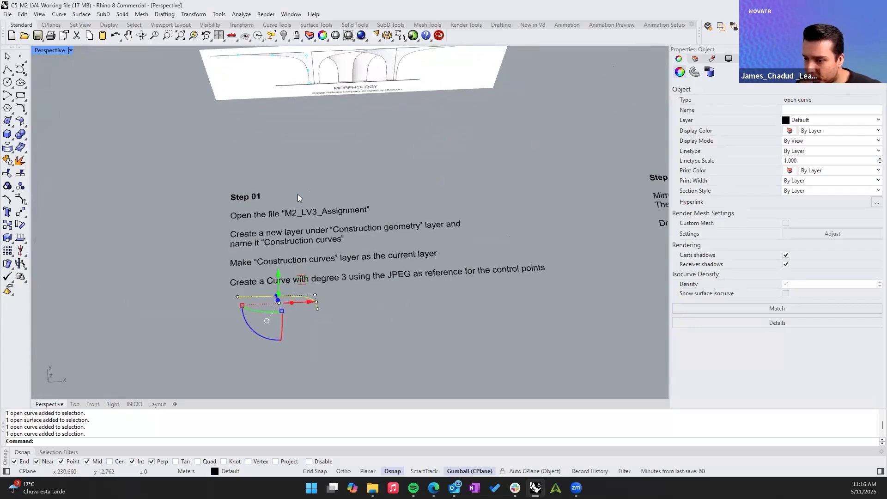
pyautogui.scroll(-5, 297, 197)
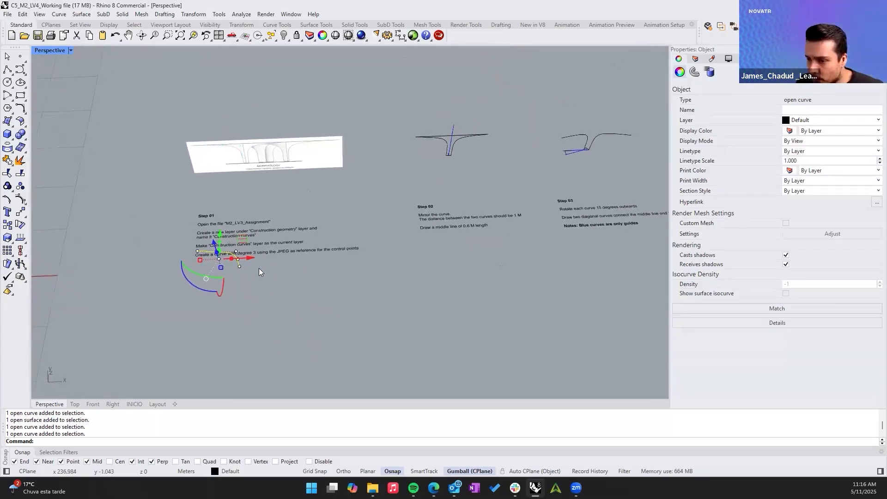
pyautogui.moveTo(254, 258); pyautogui.dragTo(380, 252)
pyautogui.scroll(2, 380, 252)
pyautogui.click(380, 252)
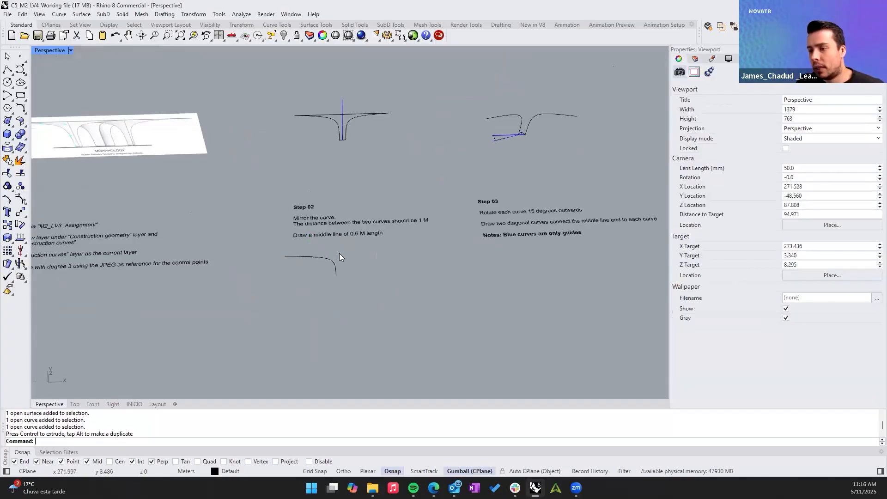
# Read the Step 02 instructions for mirroring the curve and drawing the middle line, and examine the example diagram
pyautogui.scroll(3, 305, 228)
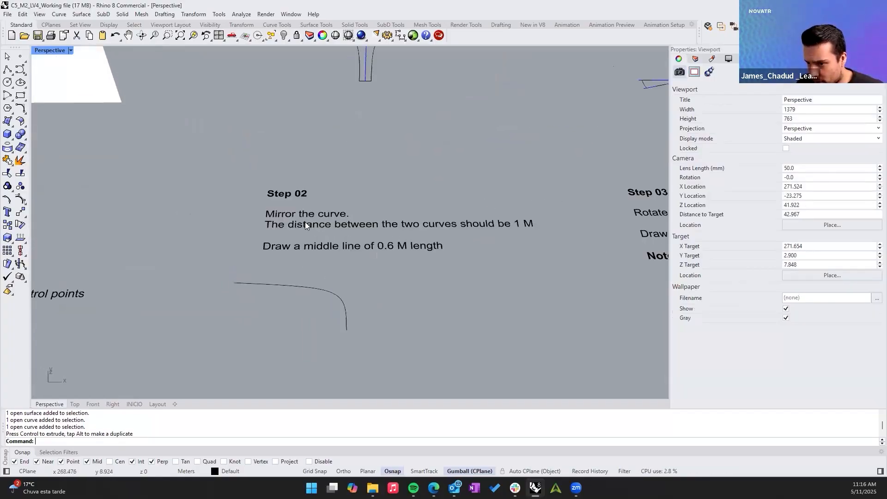
pyautogui.scroll(-2, 309, 221)
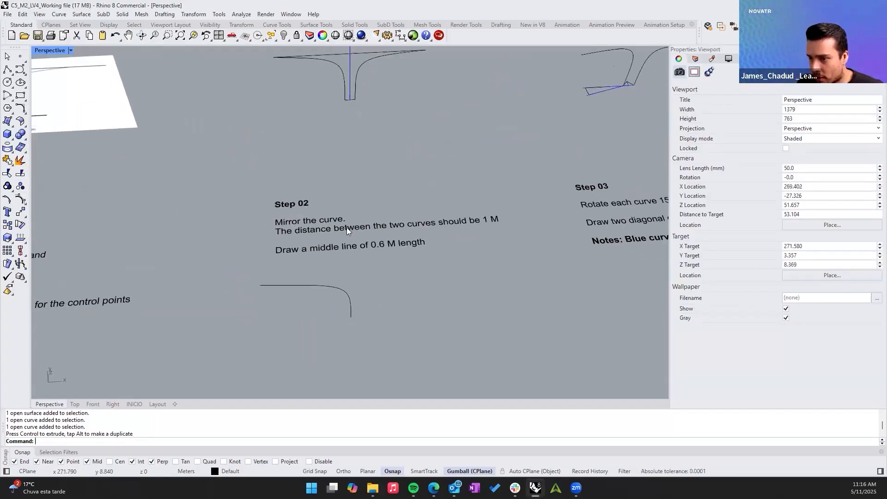
pyautogui.scroll(-2, 347, 228)
pyautogui.scroll(-1, 358, 159)
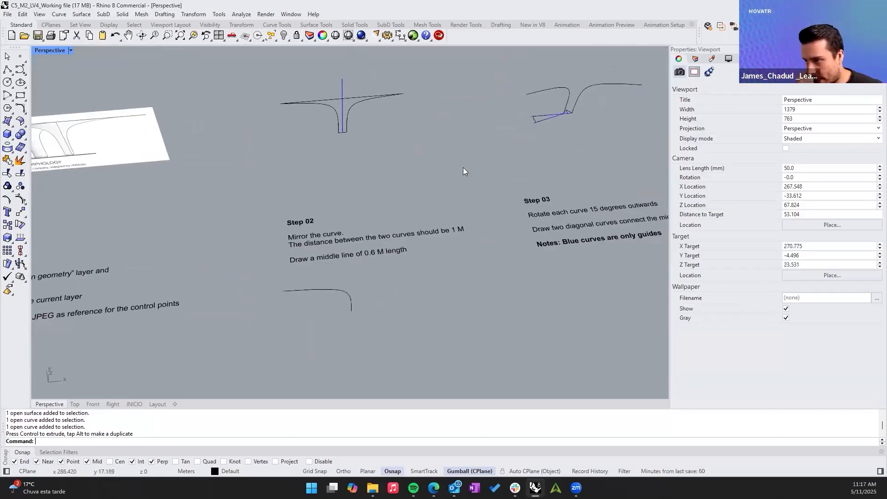
# Examine the example diagrams for Steps 02, 03 and 04, checking the individual profile and guide curves
pyautogui.moveTo(463, 168); pyautogui.dragTo(504, 134, button='right')
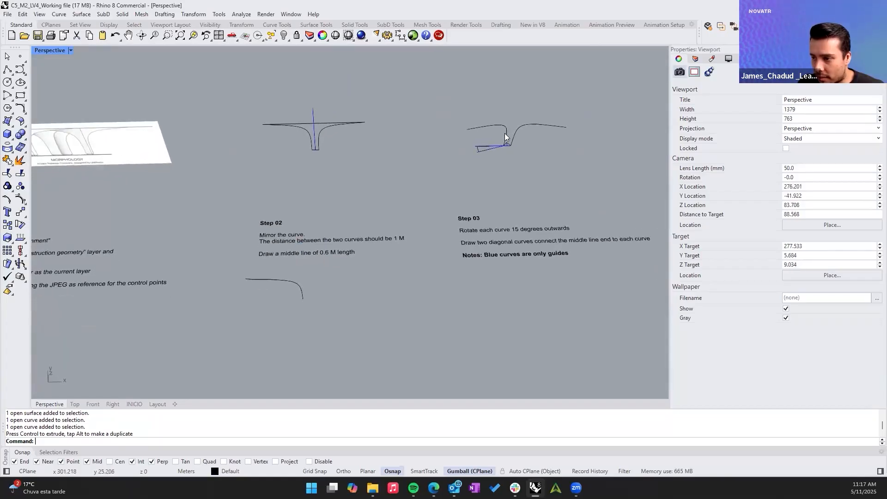
pyautogui.click(506, 141)
pyautogui.scroll(4, 272, 131)
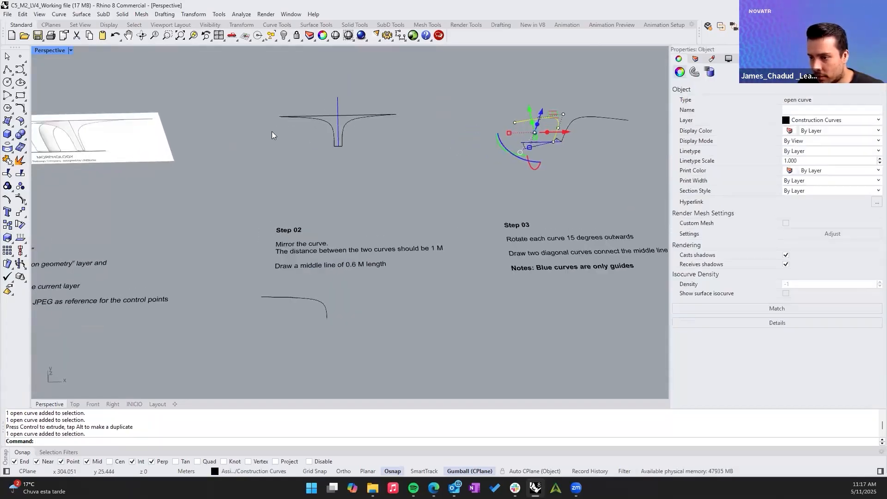
pyautogui.click(272, 131)
pyautogui.moveTo(365, 122)
pyautogui.mouseDown(button='right')
pyautogui.moveTo(351, 224)
pyautogui.moveTo(350, 151)
pyautogui.mouseUp(button='right')
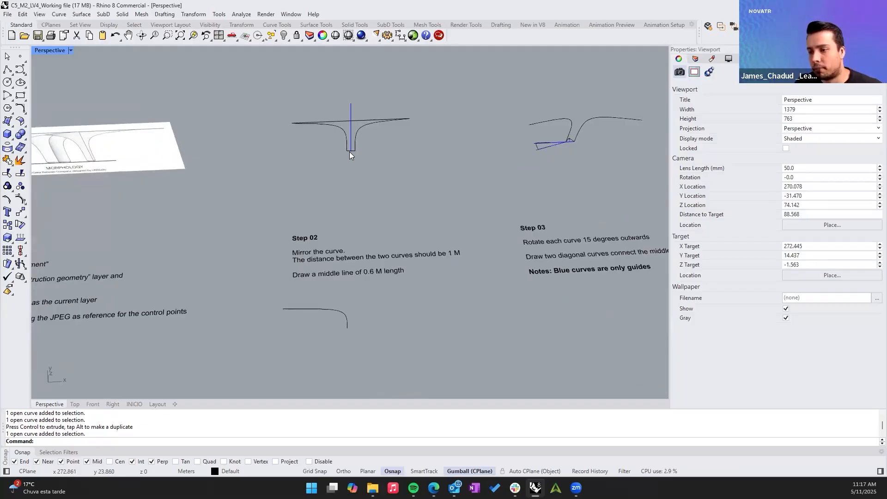
pyautogui.scroll(3, 363, 155)
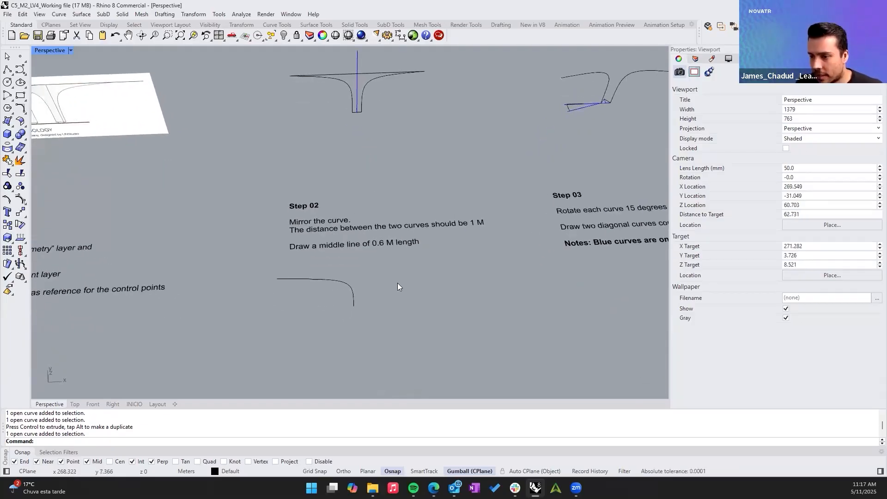
pyautogui.scroll(1, 342, 260)
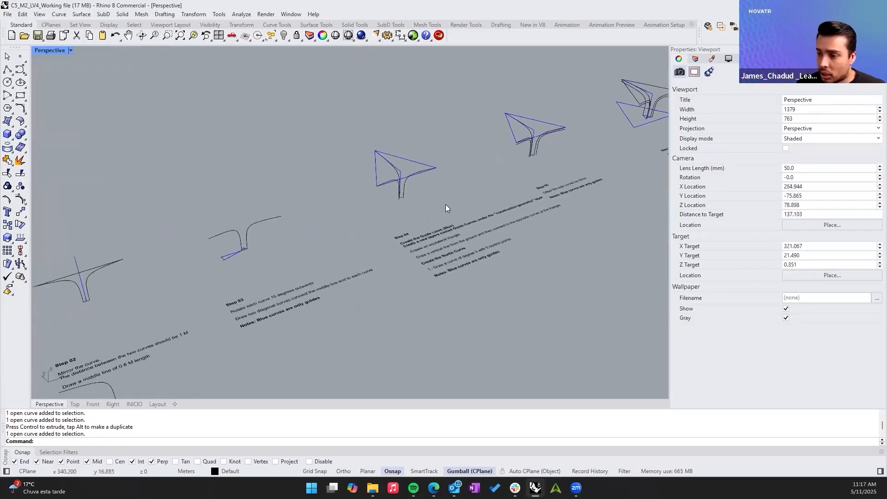
pyautogui.click(405, 189)
pyautogui.press('Escape')
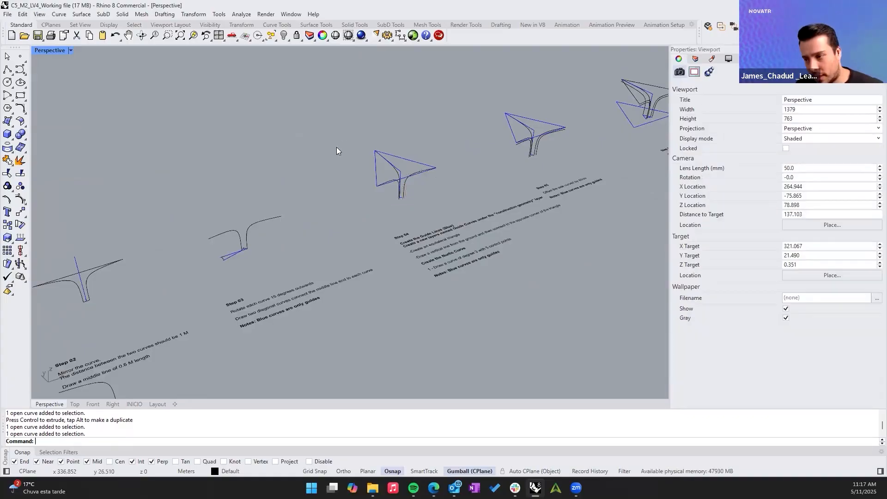
pyautogui.click(406, 158)
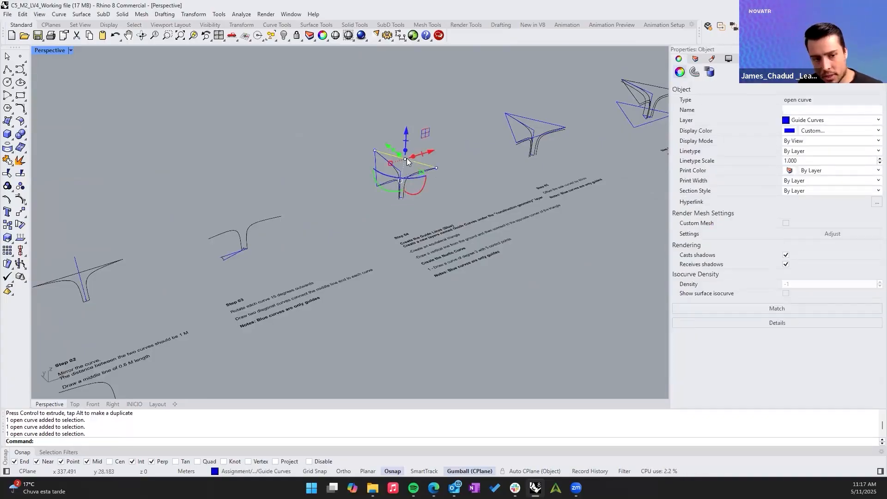
pyautogui.click(448, 94)
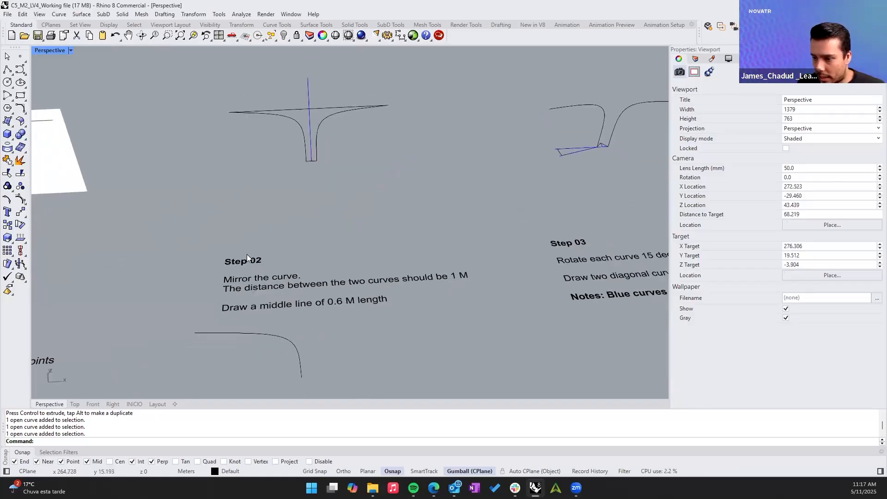
# Draw a 1 m guide line along the X axis from the lower end of the profile curve at Step 02, with Ortho on
pyautogui.click(7, 70)
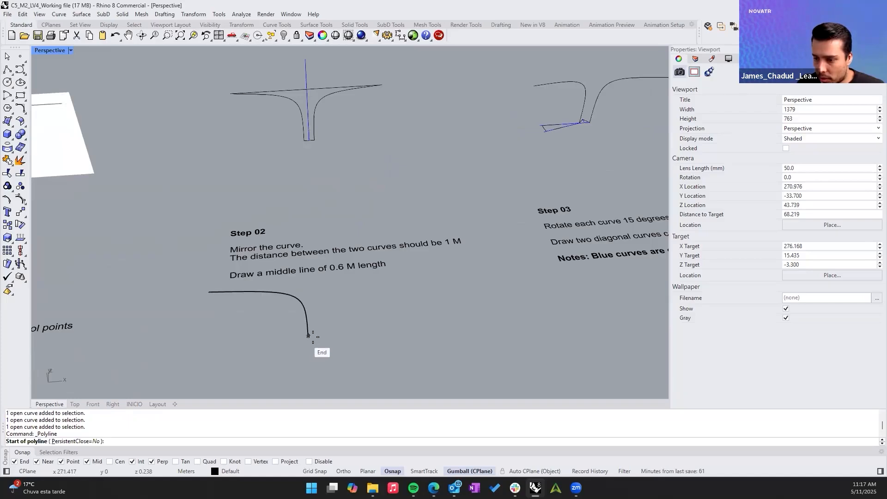
pyautogui.click(308, 335)
pyautogui.press('F8')
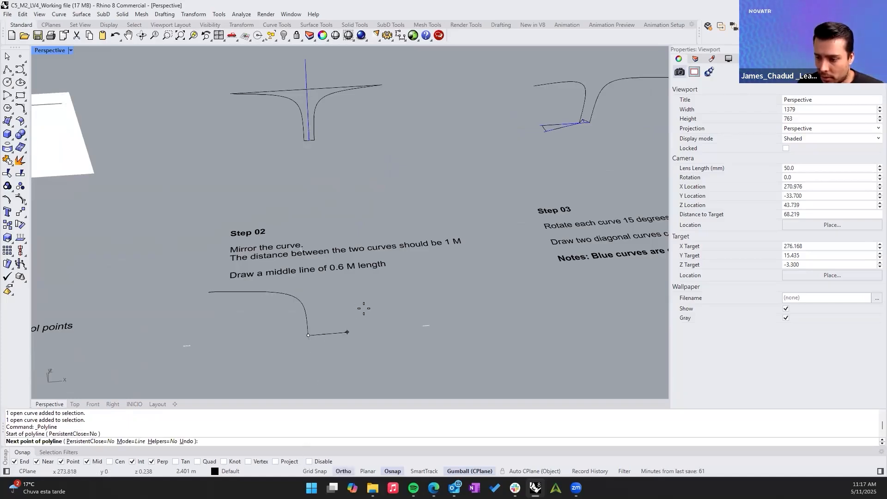
pyautogui.write('1')
pyautogui.press('Return')
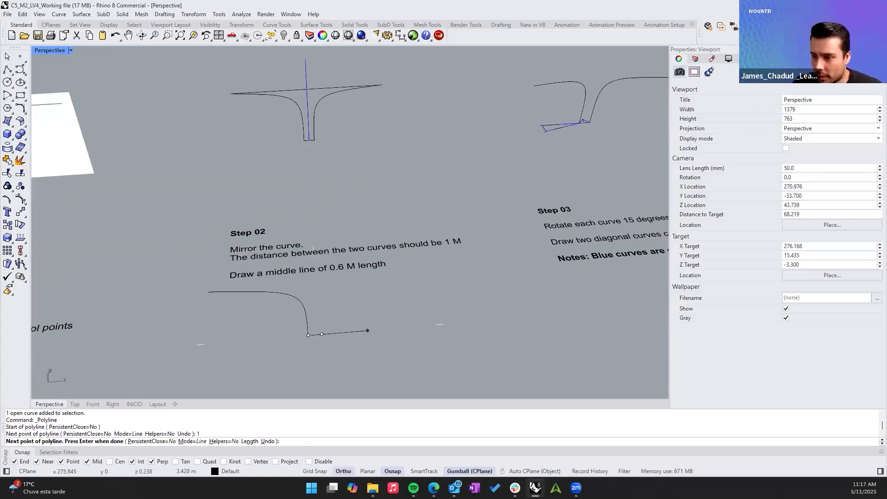
pyautogui.press('Return')
# Check the middle line in the Step 02 example, and draw a 0.6 m line along Y from the 1 m guide's midpoint
pyautogui.moveTo(364, 309); pyautogui.dragTo(316, 156, button='right')
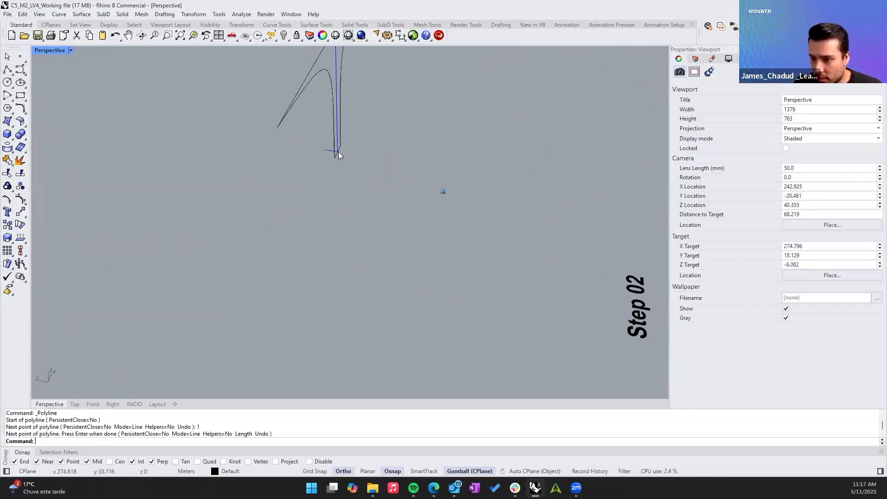
pyautogui.click(331, 153)
pyautogui.click(443, 246)
pyautogui.moveTo(311, 286); pyautogui.dragTo(195, 250, button='right')
pyautogui.scroll(4, 195, 250)
pyautogui.click(8, 69)
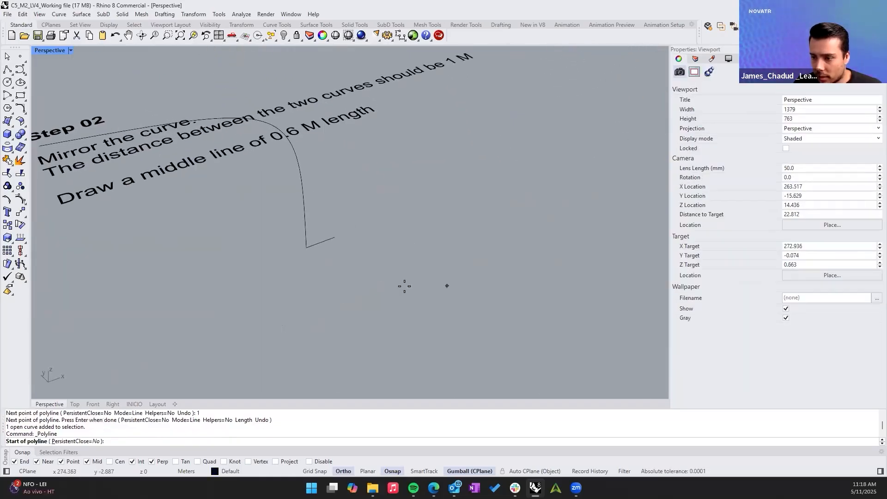
pyautogui.click(322, 243)
pyautogui.moveTo(323, 242); pyautogui.dragTo(302, 185, button='right')
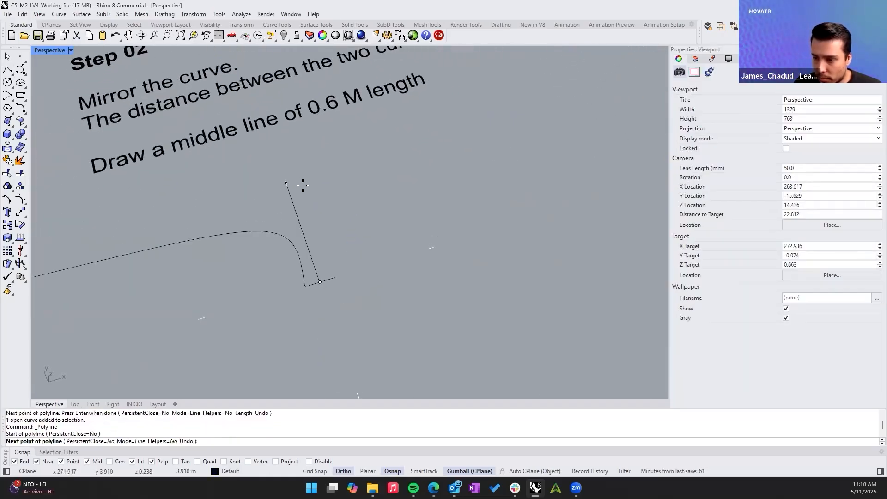
pyautogui.write('.')
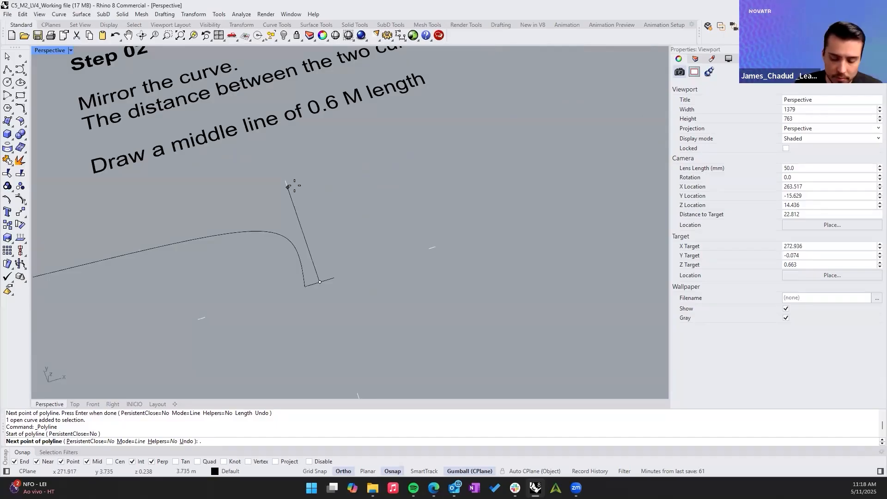
pyautogui.write('60')
pyautogui.press('Return')
pyautogui.rightClick(295, 185)
# Set the display color of the 1 m and 0.6 m guide lines to Blue
pyautogui.moveTo(295, 185); pyautogui.dragTo(273, 333, button='right')
pyautogui.moveTo(271, 330); pyautogui.dragTo(406, 240)
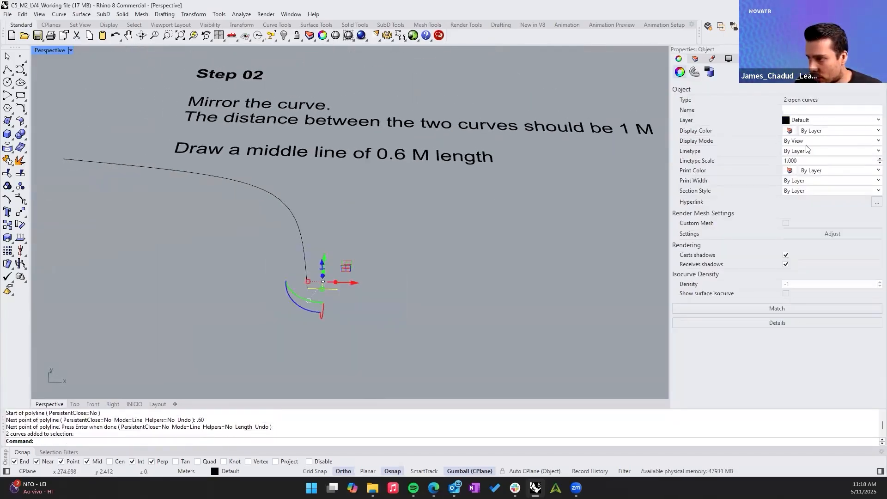
pyautogui.click(791, 130)
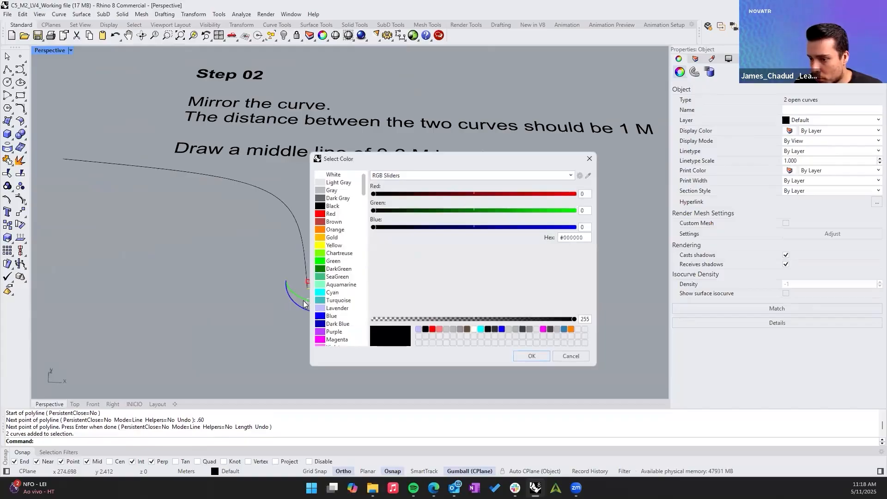
pyautogui.click(332, 316)
pyautogui.click(531, 356)
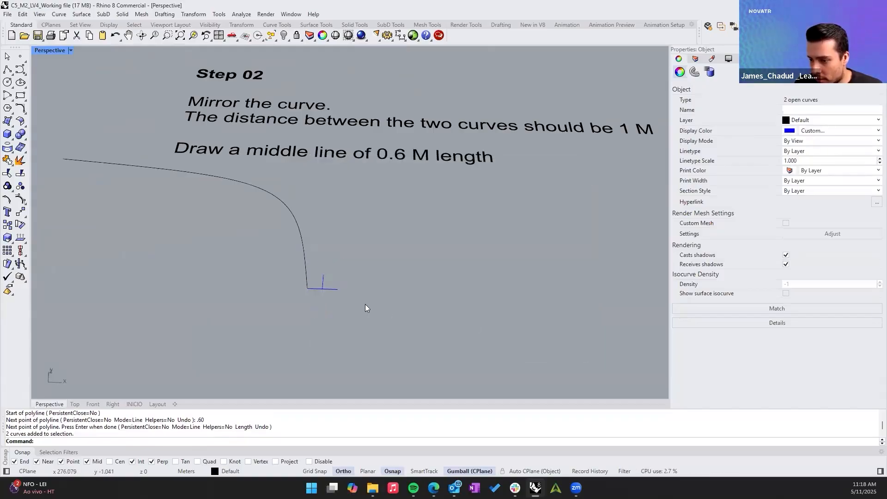
pyautogui.click(373, 308)
# Move the profile curve and its two guide lines together along the X axis with the gumball to below the Step 03 text
pyautogui.scroll(-10, 379, 312)
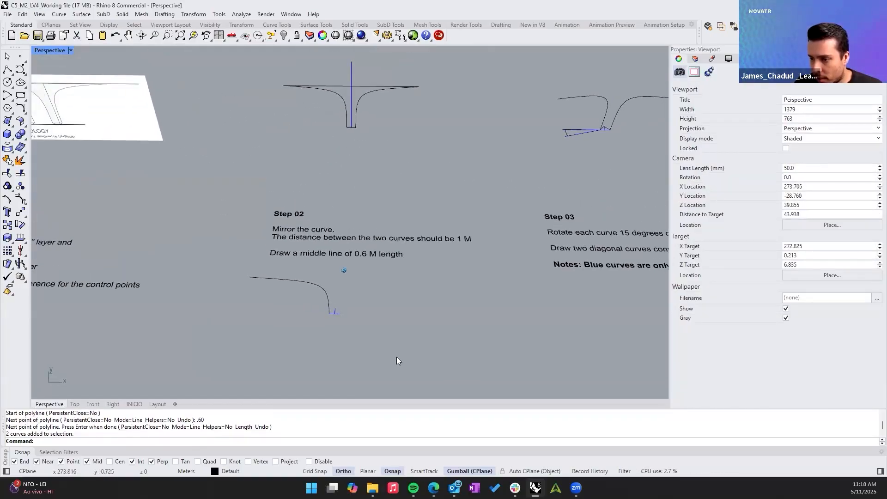
pyautogui.moveTo(348, 328); pyautogui.dragTo(236, 282)
pyautogui.scroll(-1, 325, 291)
pyautogui.keyDown('shift'); pyautogui.moveTo(324, 291); pyautogui.dragTo(269, 271, button='right'); pyautogui.keyUp('shift')
pyautogui.moveTo(269, 271); pyautogui.dragTo(367, 278)
pyautogui.click(367, 278)
pyautogui.moveTo(367, 278); pyautogui.dragTo(347, 274, button='right')
pyautogui.click(349, 271)
# Examine the Step 03 example's rotated curves, angular dimension and diagonals, and read the Step 03 instructions above the moved curve
pyautogui.moveTo(372, 76); pyautogui.dragTo(369, 98, button='right')
pyautogui.click(369, 98)
pyautogui.scroll(12, 378, 130)
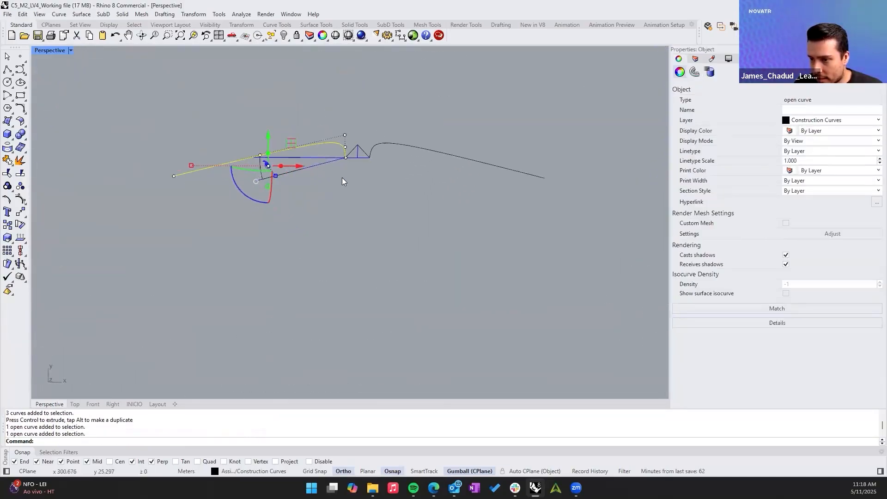
pyautogui.press('Escape')
pyautogui.moveTo(256, 189); pyautogui.dragTo(257, 184, button='right')
pyautogui.scroll(8, 257, 184)
pyautogui.click(196, 169)
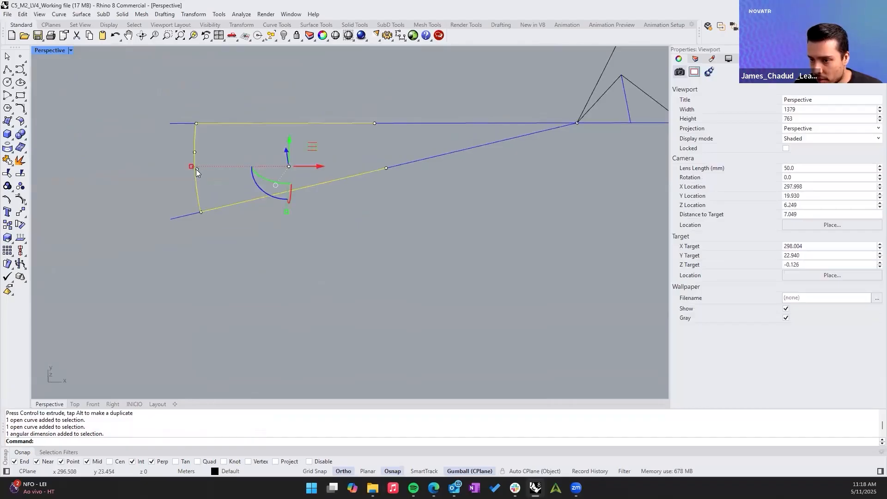
pyautogui.press('Escape')
pyautogui.scroll(-12, 264, 189)
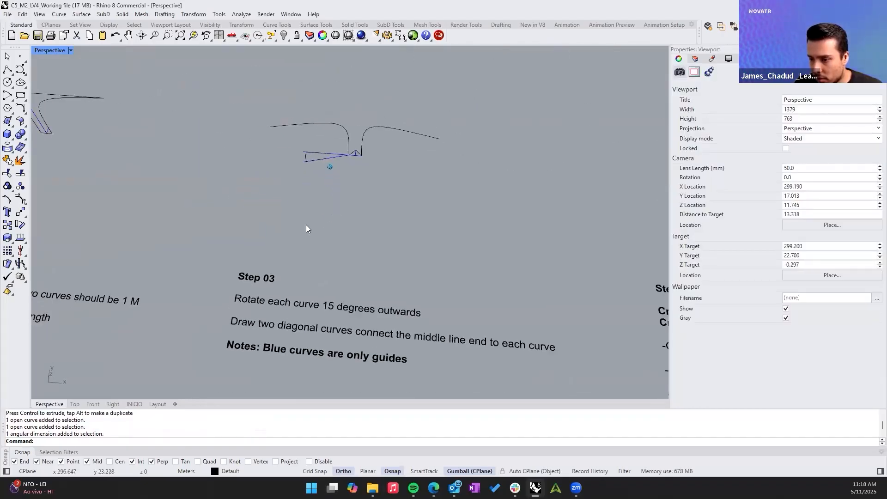
pyautogui.moveTo(343, 273); pyautogui.dragTo(368, 260, button='right')
pyautogui.scroll(-3, 283, 293)
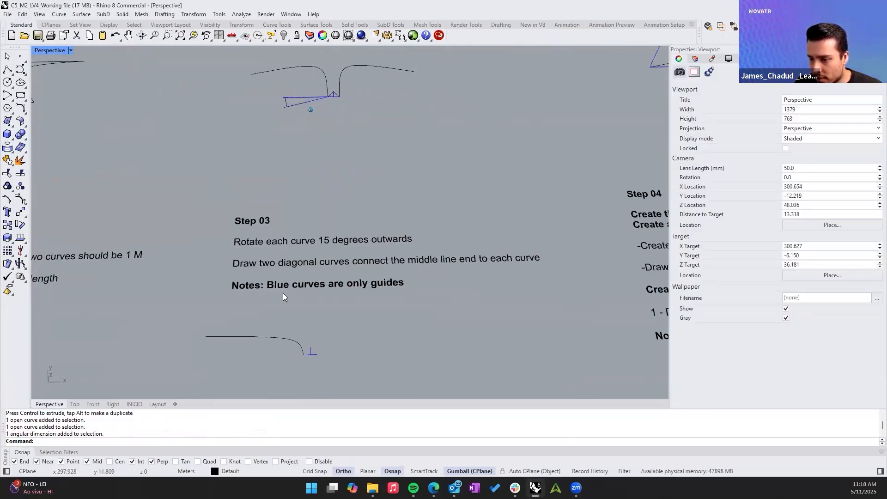
pyautogui.moveTo(282, 293); pyautogui.dragTo(344, 310, button='right')
pyautogui.scroll(2, 297, 329)
pyautogui.scroll(-3, 314, 317)
pyautogui.scroll(1, 311, 308)
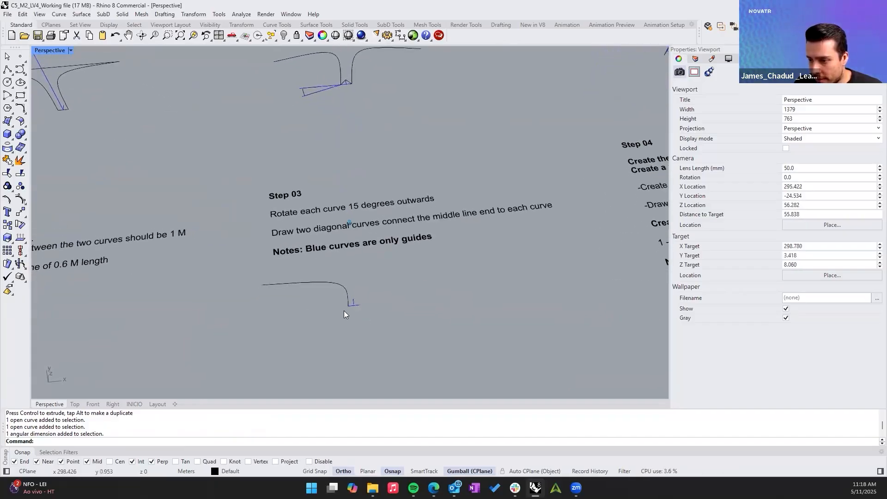
pyautogui.scroll(1, 344, 311)
# Switch to the browser to view the Doha Metro reference photos, and return to Rhino to inspect the profile curve at Step 03
pyautogui.click(434, 488)
pyautogui.click(470, 439)
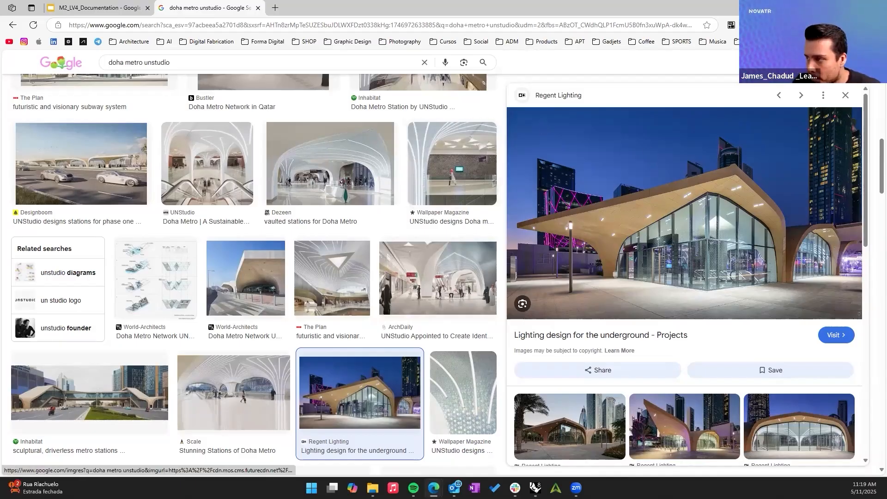
pyautogui.hotkey('alt', 'Tab')
pyautogui.click(347, 295)
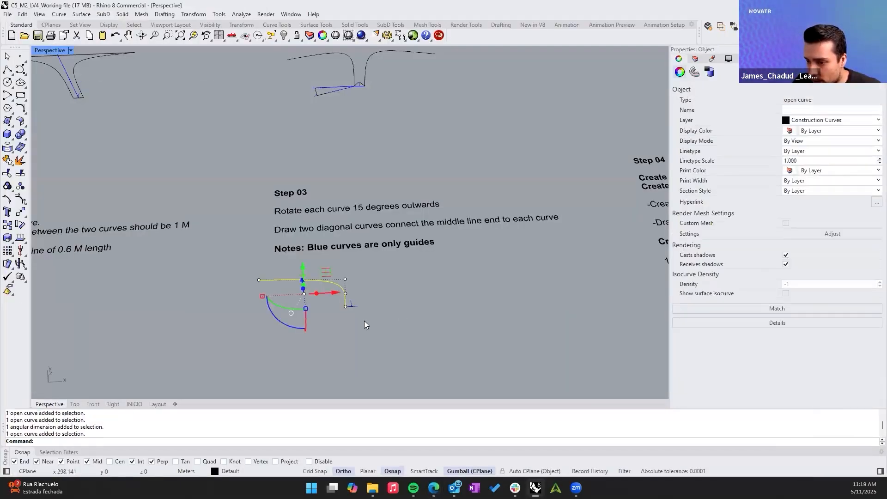
pyautogui.moveTo(364, 321); pyautogui.dragTo(376, 290, button='right')
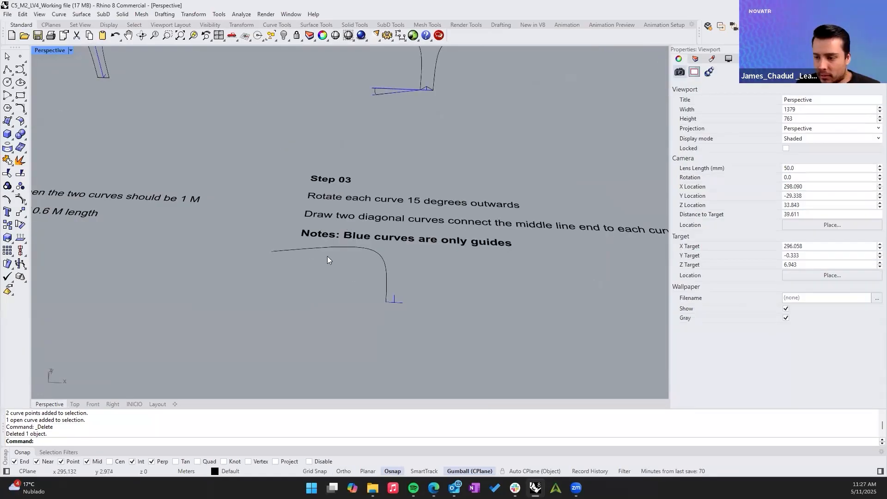
# Undo the edits made to the profile curve at Step 03, including its rotation, but keep its gumball move to that area
pyautogui.moveTo(327, 256); pyautogui.dragTo(336, 291, button='right')
pyautogui.scroll(-3, 346, 296)
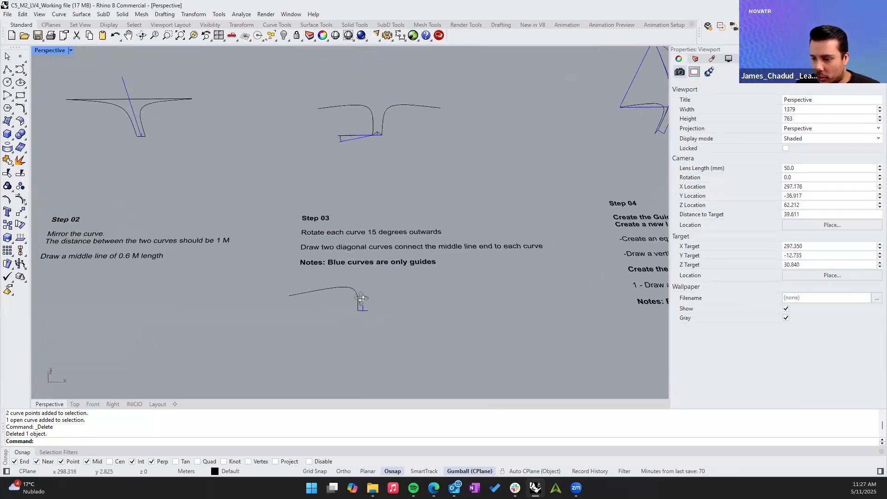
pyautogui.click(354, 300)
pyautogui.scroll(5, 349, 300)
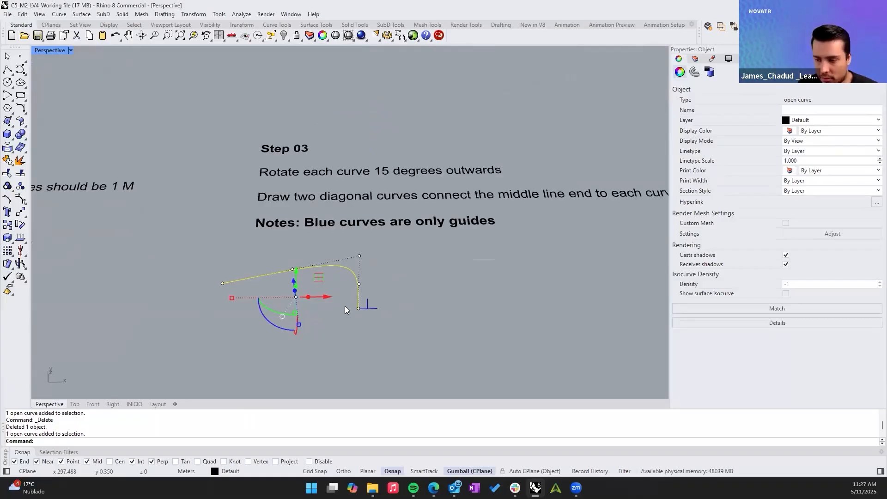
pyautogui.hotkey('ctrl', 'z')
pyautogui.hotkey('ctrl', 'z')
pyautogui.hotkey('ctrl', 'z')
pyautogui.hotkey('ctrl', 'z')
pyautogui.hotkey('ctrl', 'z')
pyautogui.hotkey('ctrl', 'z')
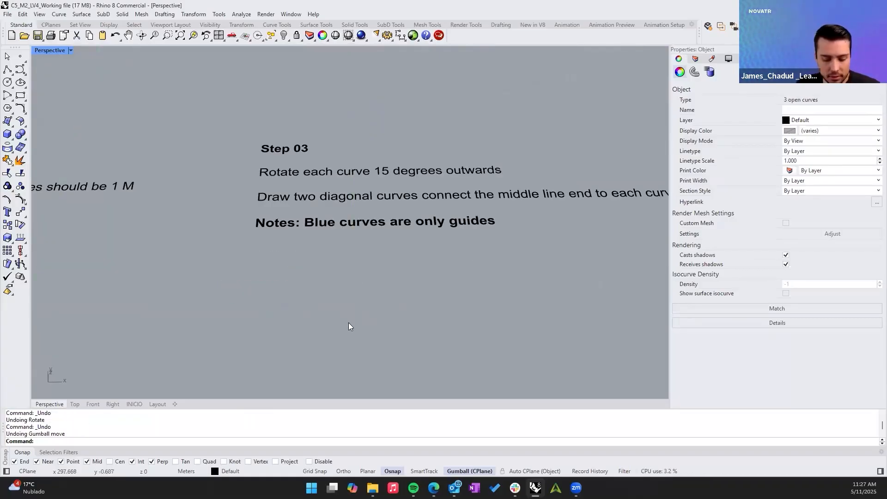
pyautogui.hotkey('ctrl', 'y')
# Inspect the profile curve and the blue guide lines below the Step 03 text by selecting them and viewing them from several angles
pyautogui.click(349, 330)
pyautogui.click(356, 299)
pyautogui.moveTo(363, 327); pyautogui.dragTo(326, 339, button='right')
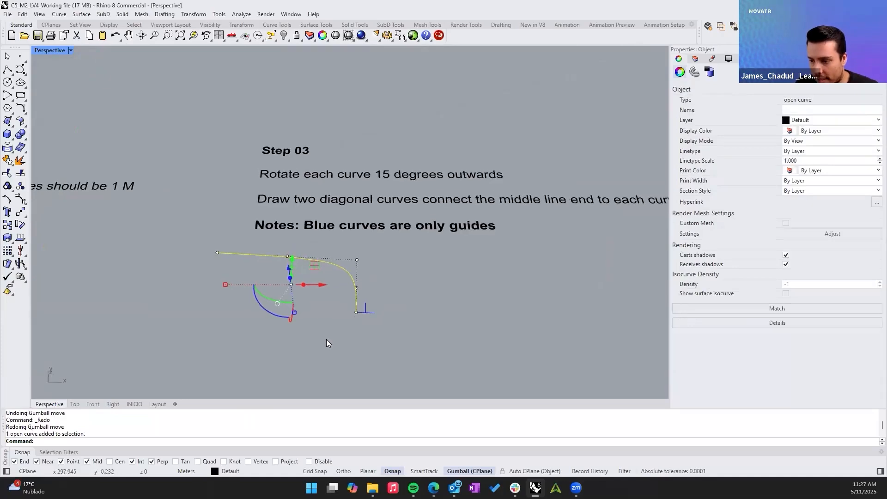
pyautogui.moveTo(326, 339); pyautogui.dragTo(403, 279)
pyautogui.click(403, 302)
pyautogui.moveTo(403, 302); pyautogui.dragTo(425, 302, button='right')
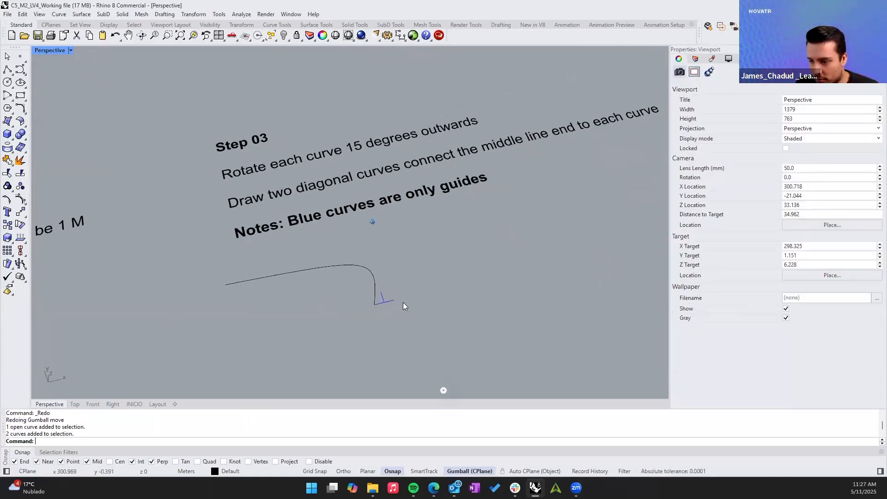
pyautogui.moveTo(337, 324); pyautogui.dragTo(469, 227)
pyautogui.moveTo(469, 229); pyautogui.dragTo(437, 222, button='right')
pyautogui.click(418, 245)
# Start rotating the profile curve below the Step 03 text from its lower end beside the blue guides
pyautogui.click(362, 272)
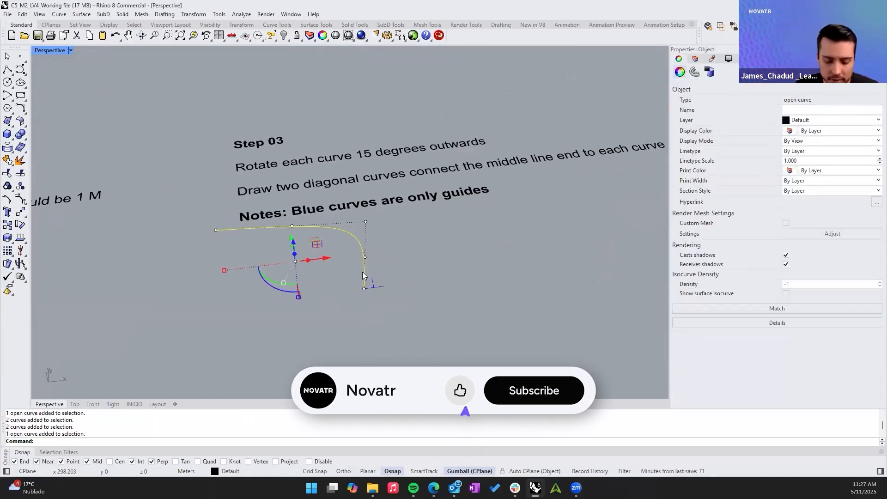
pyautogui.write('Rotate')
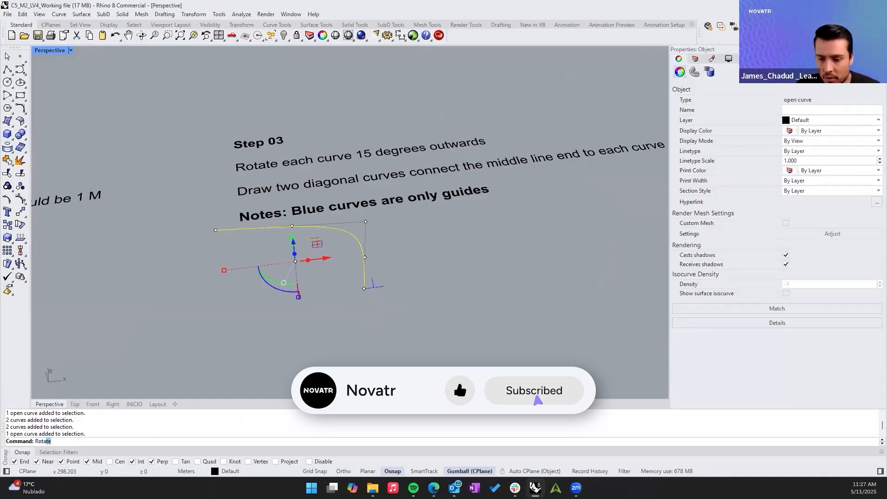
pyautogui.press('Return')
pyautogui.scroll(5, 369, 293)
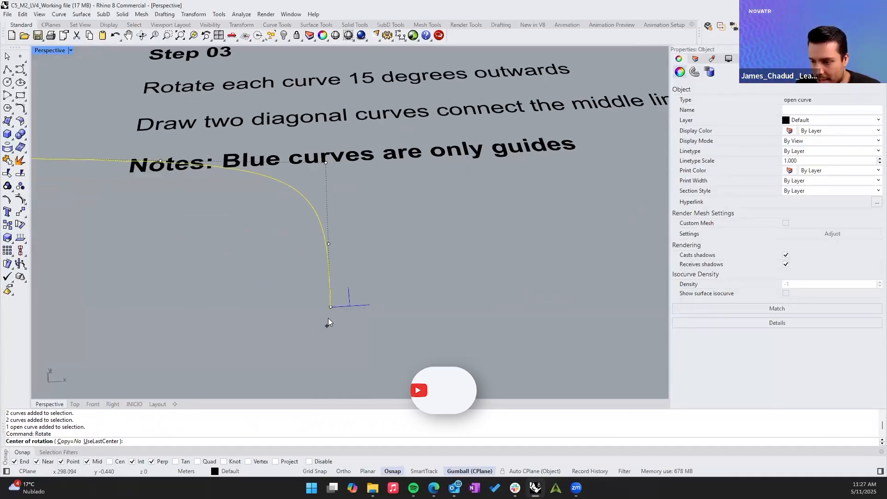
pyautogui.moveTo(330, 309); pyautogui.dragTo(349, 310, button='right')
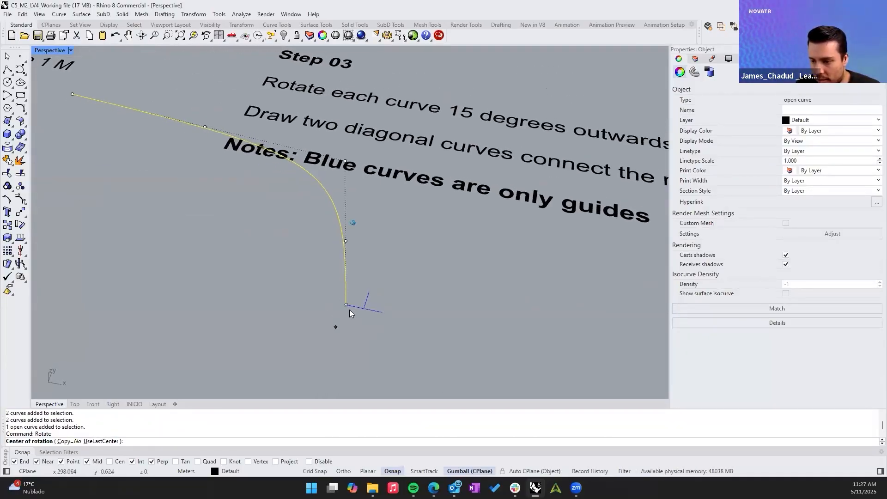
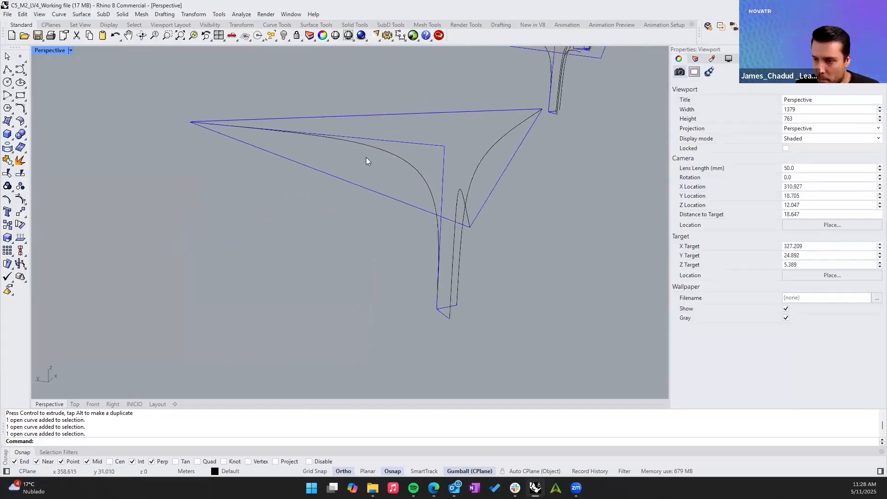
# Delete two sides of the blue triangle and the upper diagonal guide line in the Step 04 example
pyautogui.click(369, 145)
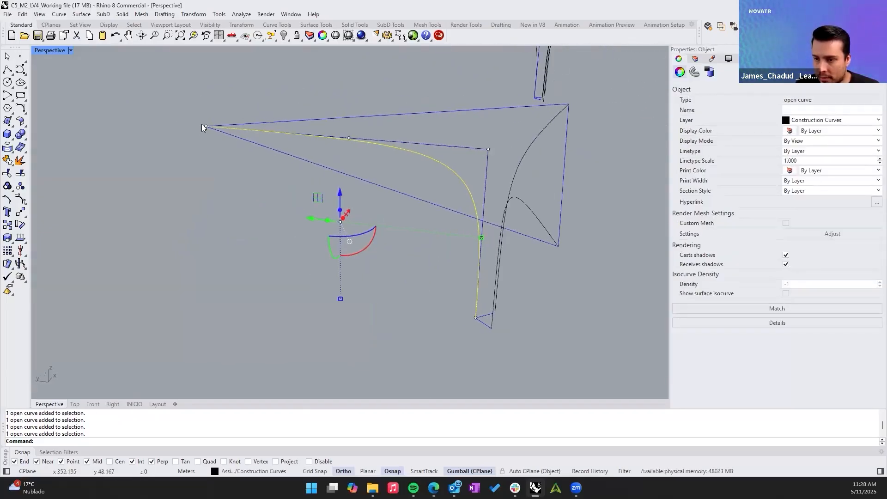
pyautogui.click(206, 126)
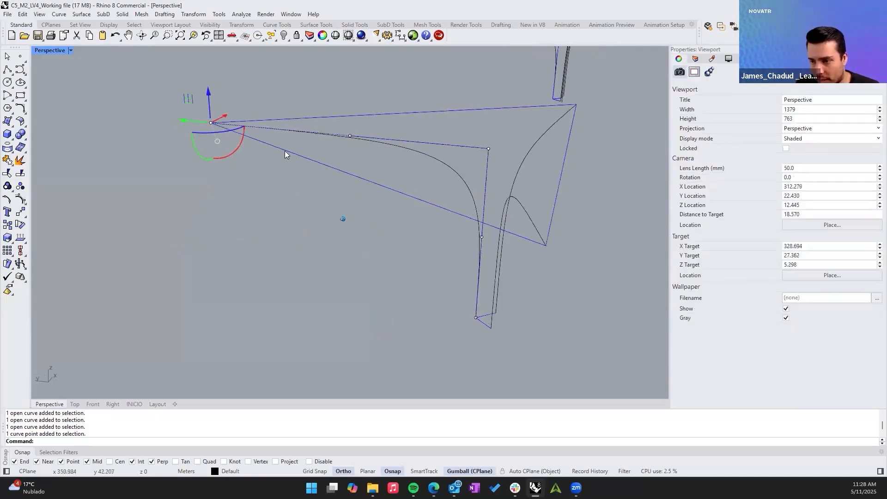
pyautogui.click(345, 127)
pyautogui.press('Delete')
pyautogui.click(352, 113)
pyautogui.press('Delete')
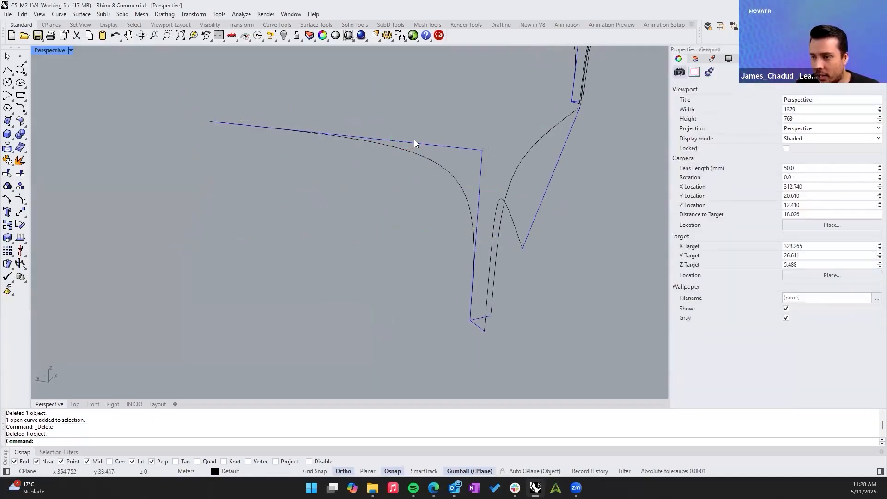
pyautogui.click(414, 140)
pyautogui.press('Delete')
pyautogui.moveTo(371, 199); pyautogui.dragTo(416, 210, button='right')
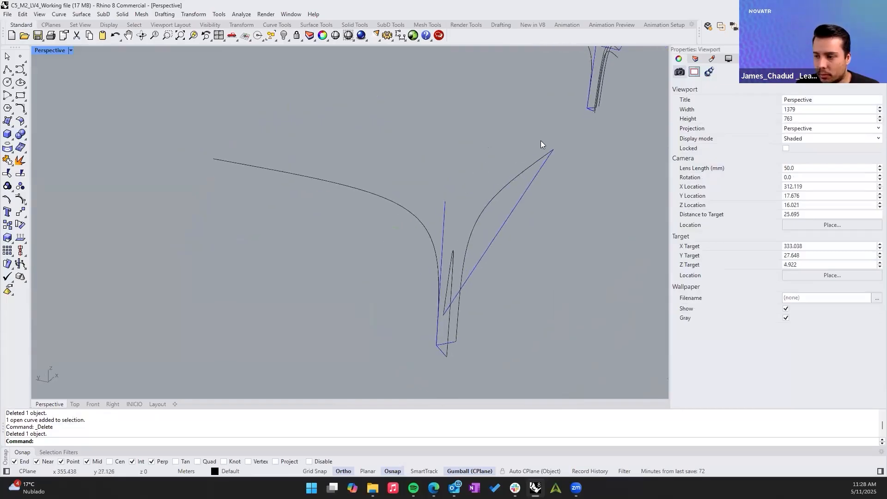
pyautogui.scroll(1, 333, 148)
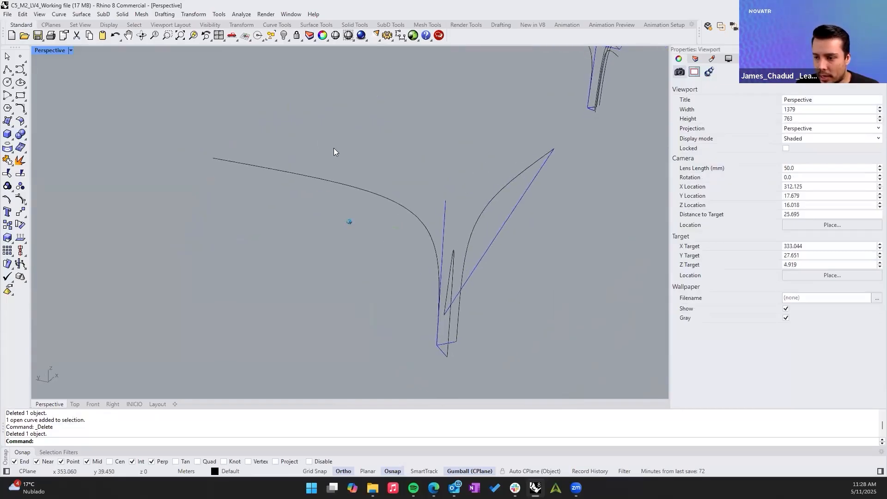
pyautogui.click(431, 228)
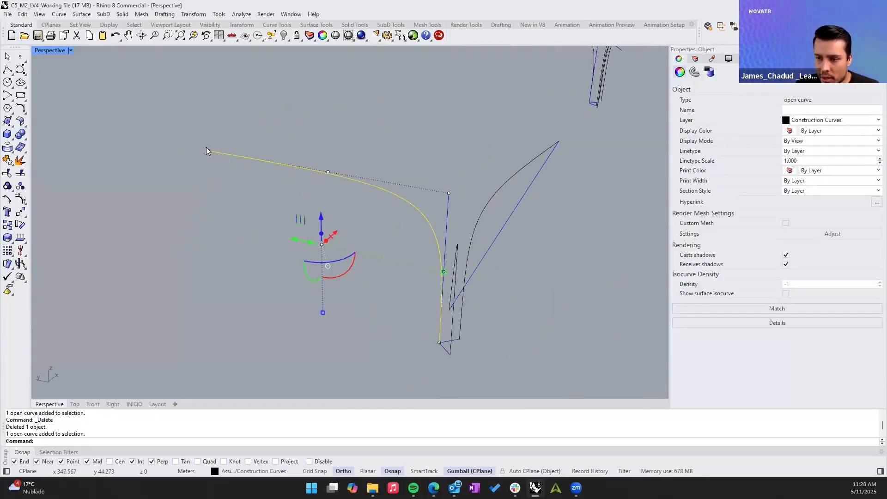
# Undo the three guide line deletions in the Step 04 example and clear the selection
pyautogui.hotkey('ctrl', 'z')
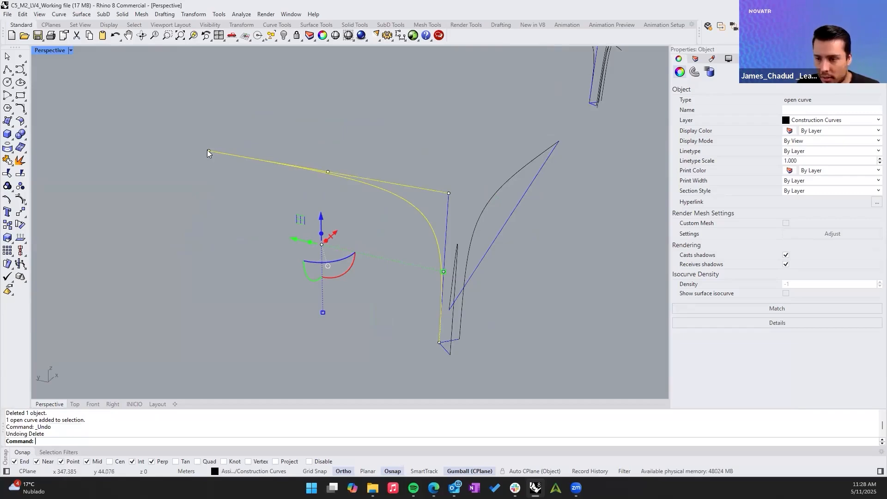
pyautogui.hotkey('ctrl', 'z')
pyautogui.hotkey('ctrl', 'z')
pyautogui.click(278, 174)
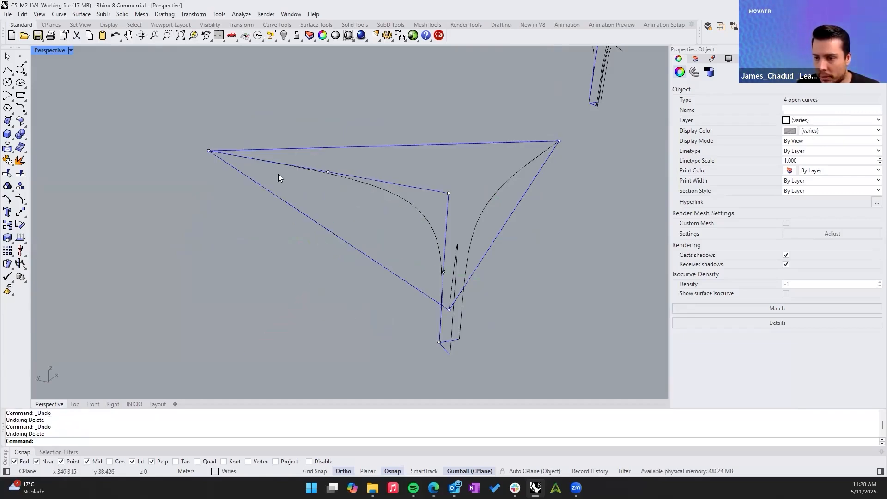
# Examine the sides of the blue equilateral triangle in the Step 04 example by selecting them and viewing them from another angle
pyautogui.click(280, 199)
pyautogui.keyDown('shift'); pyautogui.click(337, 147); pyautogui.keyUp('shift')
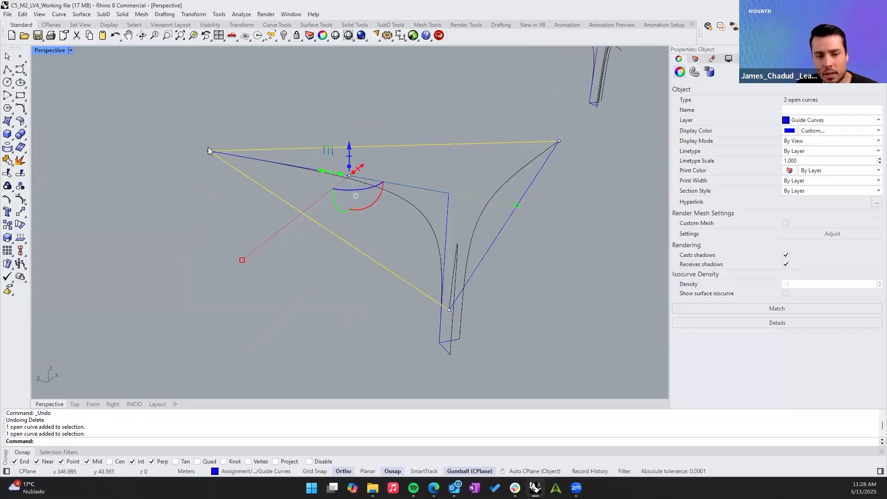
pyautogui.click(218, 118)
pyautogui.moveTo(218, 118); pyautogui.dragTo(299, 221, button='right')
pyautogui.click(296, 217)
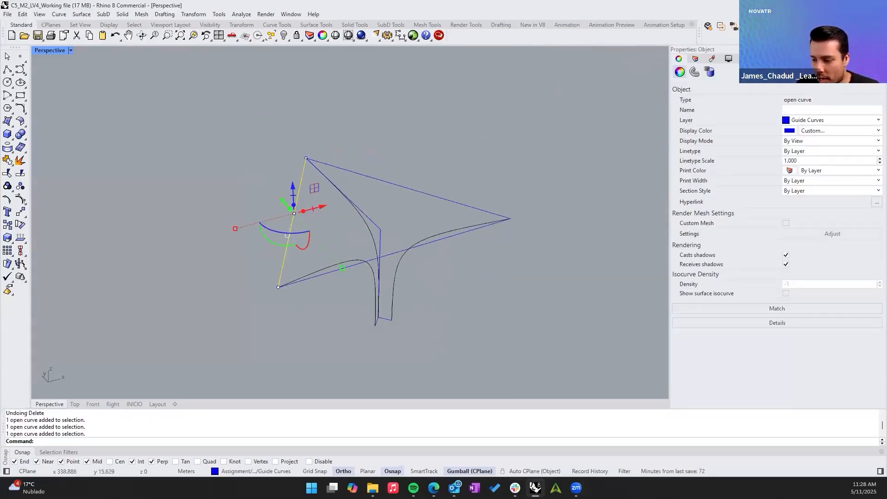
# Switch to the browser to view the UNStudio Doha Metro module diagrams, and return to Rhino to inspect the Step 04 example
pyautogui.moveTo(433, 487)
pyautogui.click(467, 445)
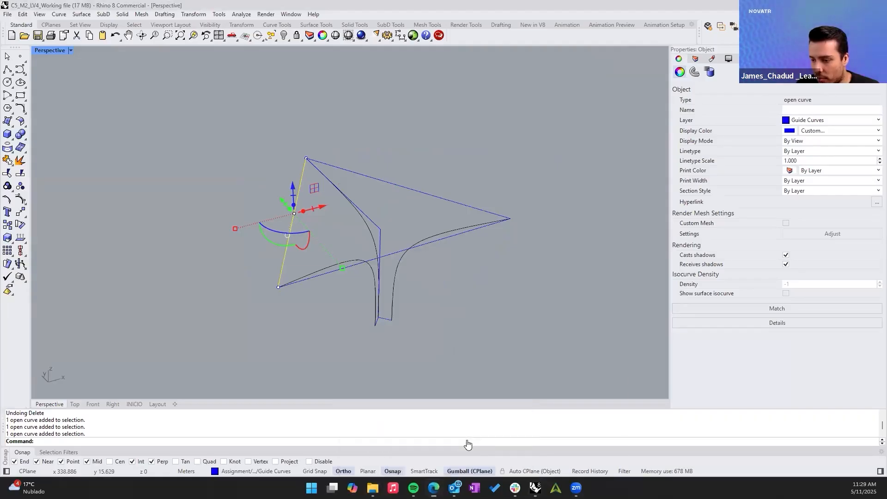
pyautogui.click(169, 285)
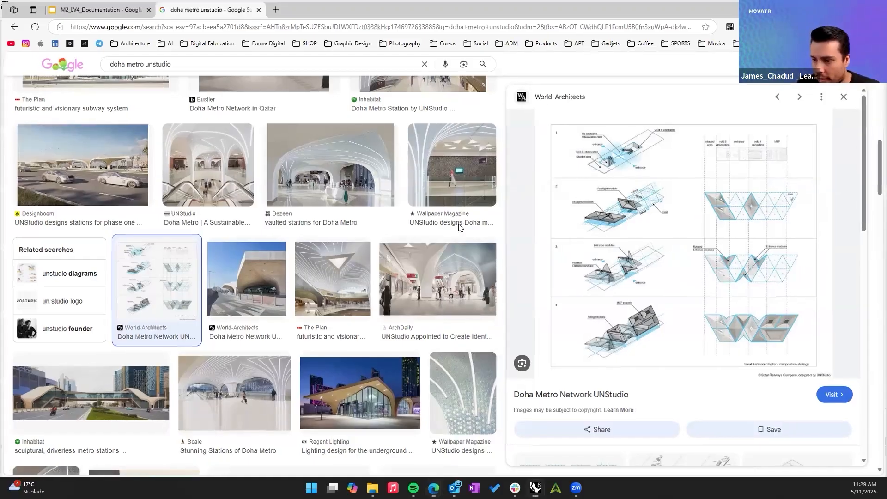
pyautogui.hotkey('alt', 'Tab')
pyautogui.scroll(1, 351, 256)
pyautogui.click(333, 237)
pyautogui.moveTo(261, 294); pyautogui.dragTo(274, 268, button='right')
pyautogui.moveTo(341, 271); pyautogui.dragTo(357, 272, button='right')
pyautogui.scroll(-10, 357, 271)
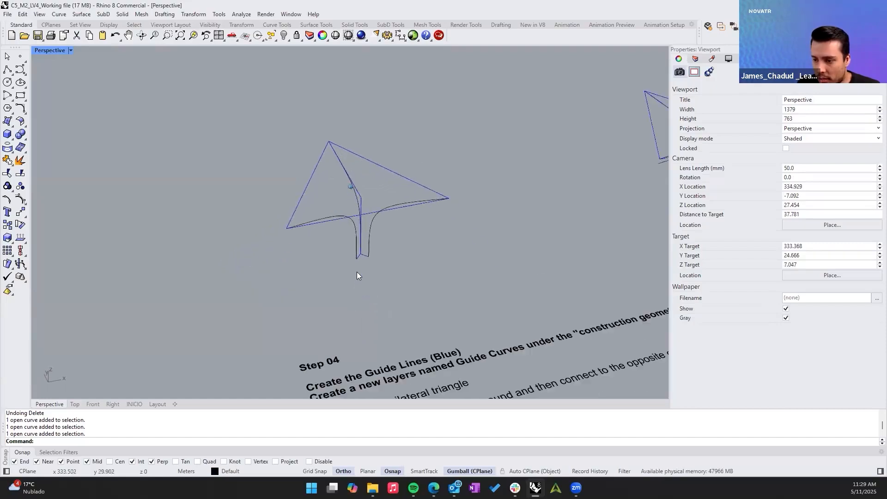
# Draw a straight polyline between the outer ends of the two profile curves below the Step 04 text
pyautogui.keyDown('shift'); pyautogui.moveTo(422, 322); pyautogui.dragTo(329, 281, button='right'); pyautogui.keyUp('shift')
pyautogui.scroll(7, 328, 281)
pyautogui.scroll(1, 364, 299)
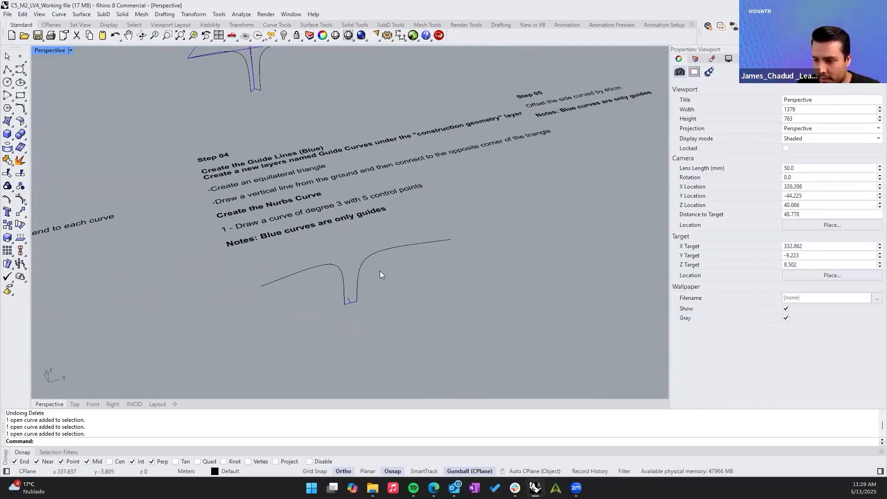
pyautogui.moveTo(380, 270); pyautogui.dragTo(343, 270, button='right')
pyautogui.scroll(2, 343, 270)
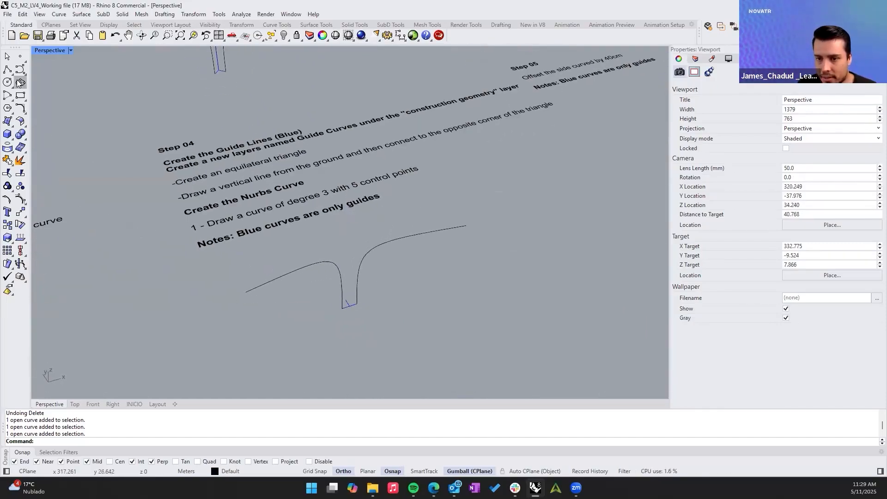
pyautogui.click(7, 69)
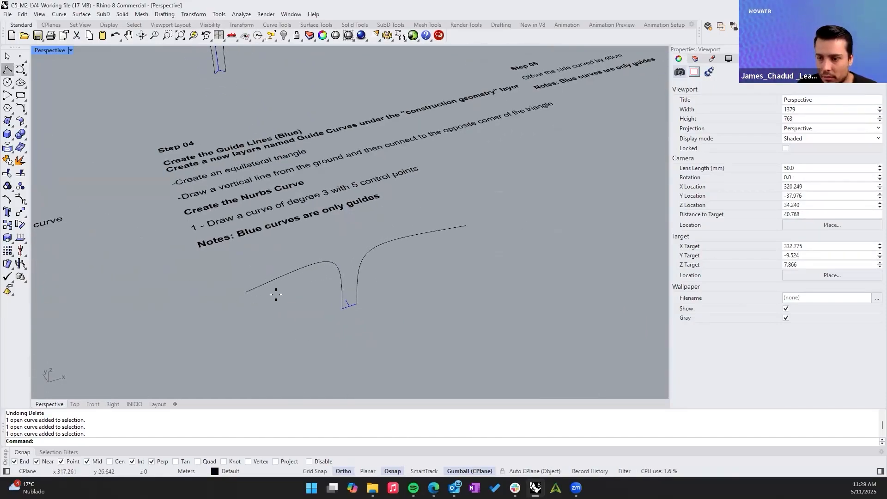
pyautogui.click(246, 291)
pyautogui.click(466, 225)
pyautogui.press('Return')
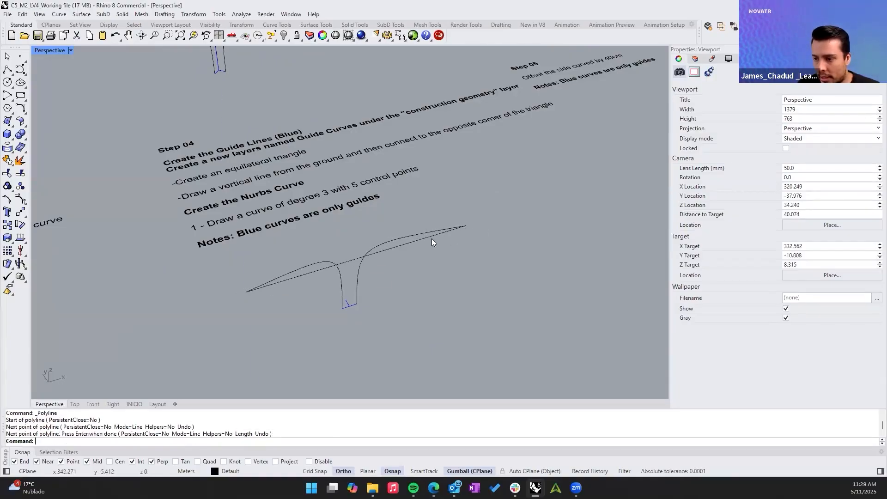
# Rotate a copy of the new line by -60 degrees about its right end, using its left end as the reference point
pyautogui.moveTo(445, 344); pyautogui.dragTo(253, 381, button='right')
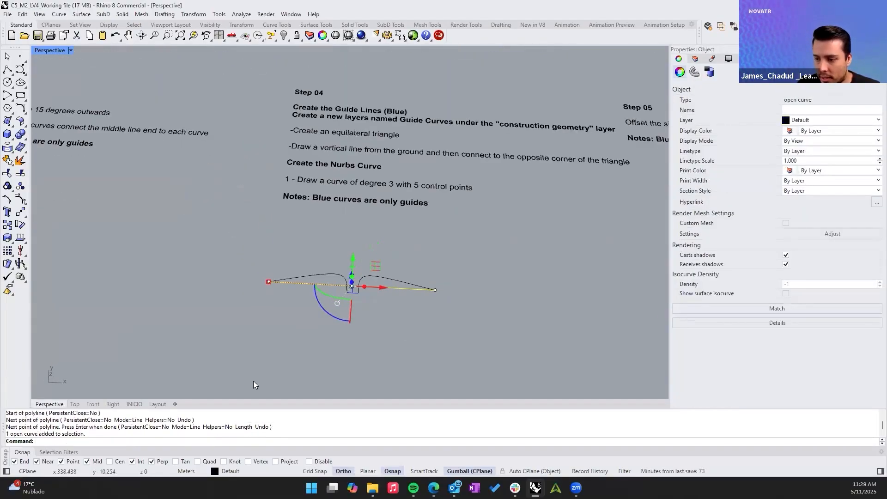
pyautogui.scroll(2, 384, 146)
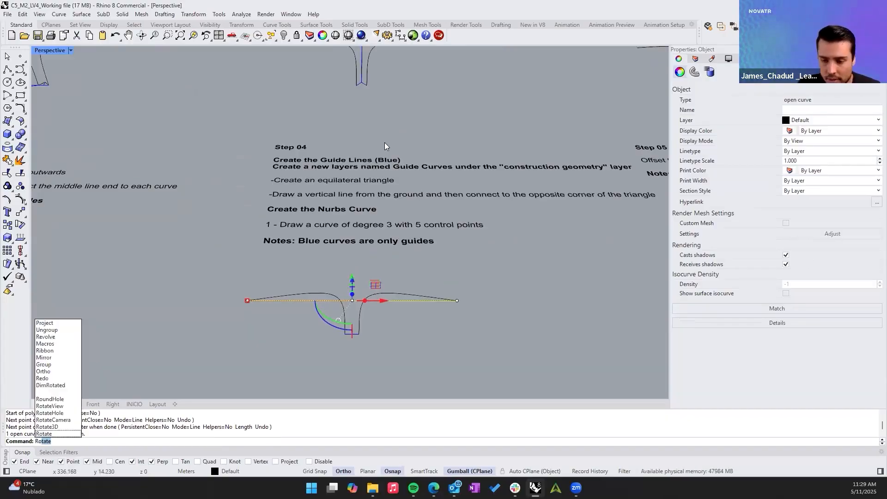
pyautogui.press('Return')
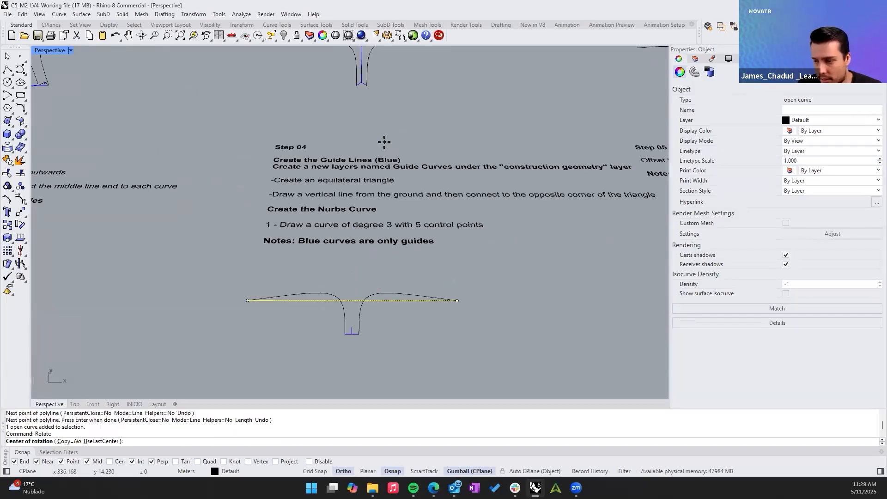
pyautogui.moveTo(452, 359); pyautogui.dragTo(444, 333, button='right')
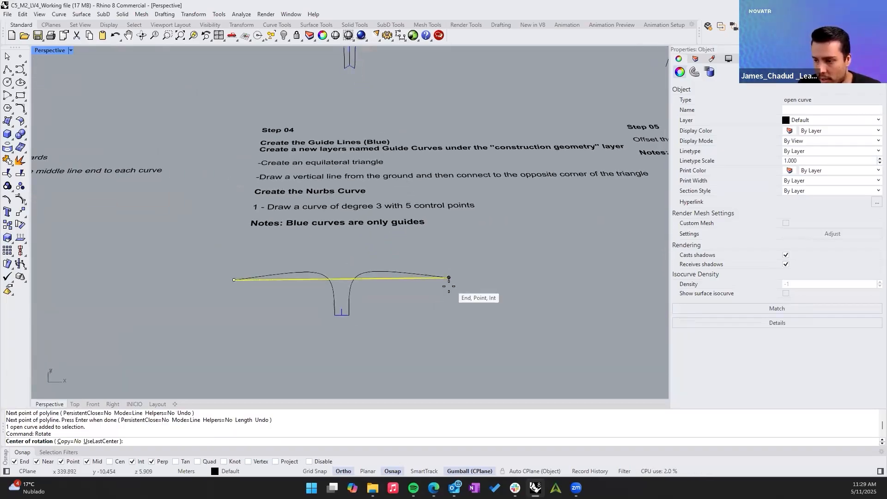
pyautogui.moveTo(450, 279); pyautogui.dragTo(448, 280, button='right')
pyautogui.click(449, 279)
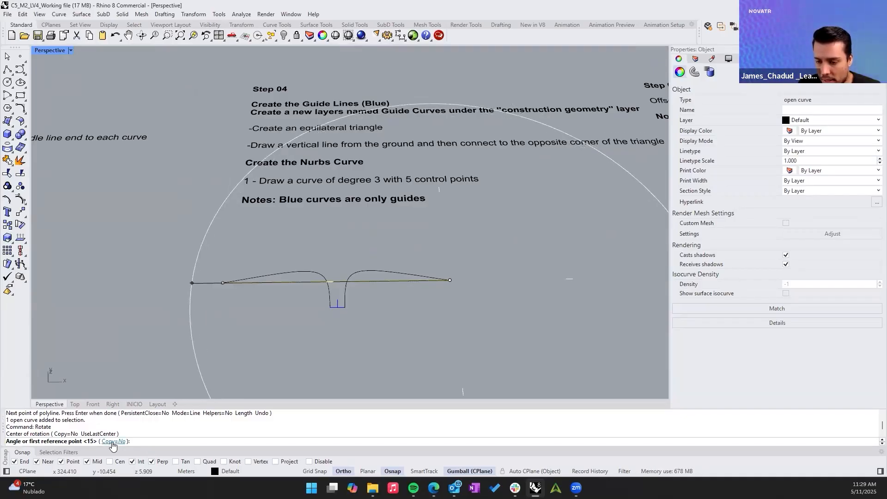
pyautogui.click(111, 442)
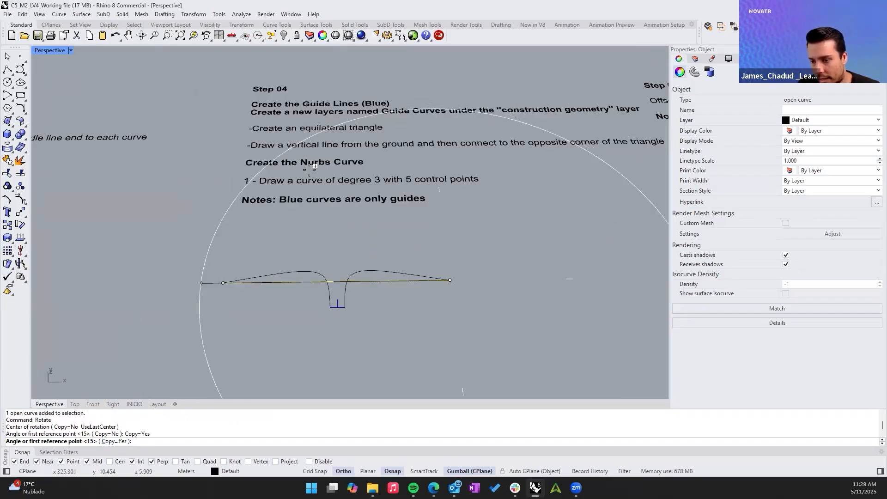
pyautogui.moveTo(212, 266); pyautogui.dragTo(121, 292, button='right')
pyautogui.click(122, 292)
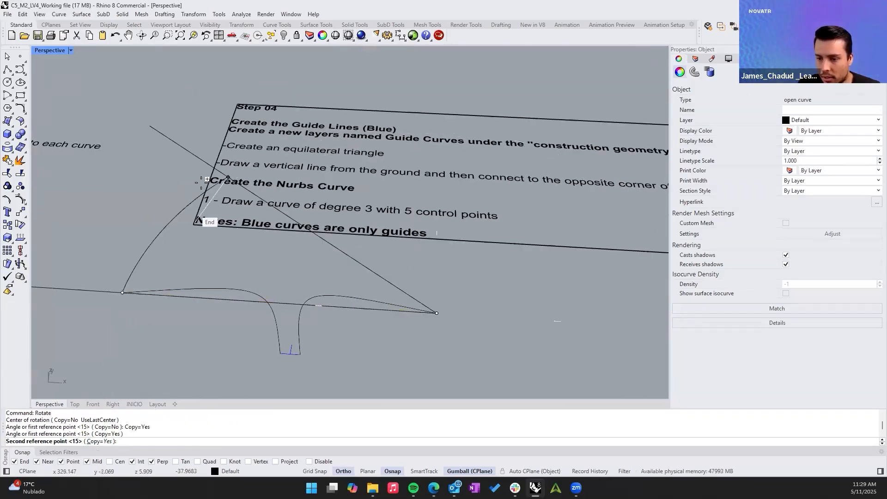
pyautogui.scroll(-4, 217, 121)
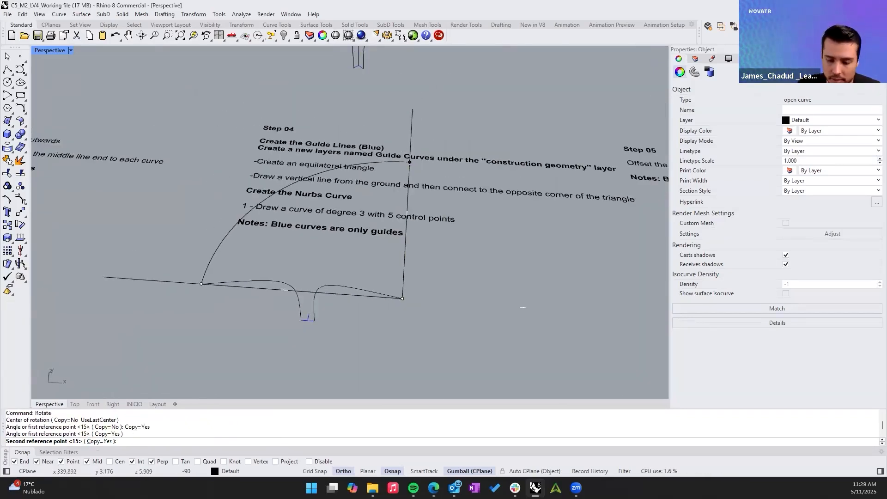
pyautogui.write('60')
pyautogui.press('BackSpace')
pyautogui.press('BackSpace')
pyautogui.write('-')
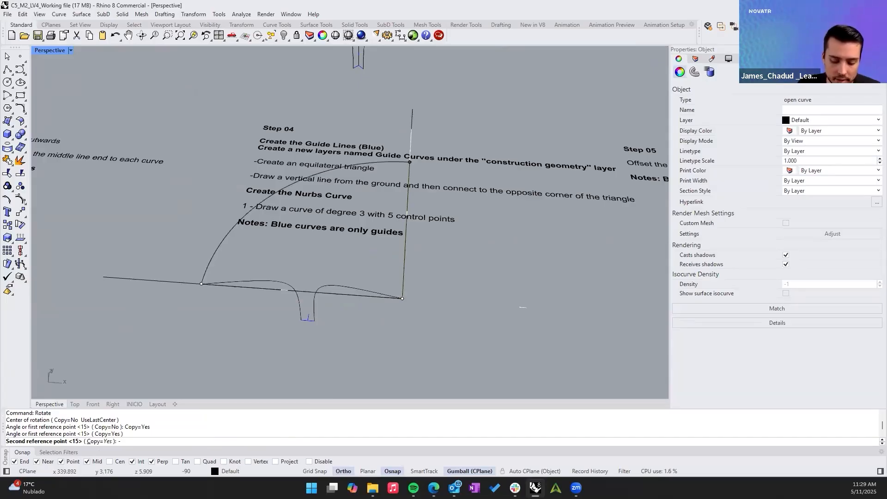
pyautogui.write('60')
pyautogui.press('Return')
pyautogui.press('Return')
# Mirror the rotated line across a vertical plane through its free end to close the equilateral triangle
pyautogui.moveTo(218, 118); pyautogui.dragTo(361, 295, button='right')
pyautogui.click(368, 292)
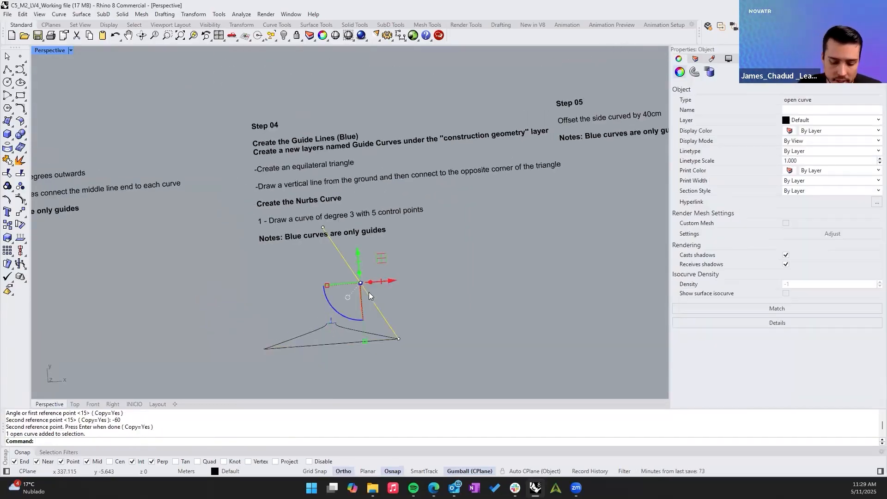
pyautogui.write('Mirror')
pyautogui.press('Return')
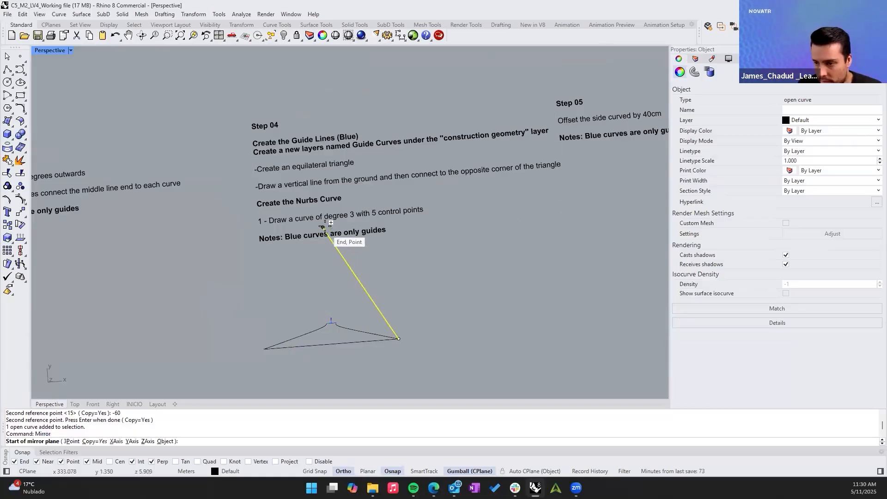
pyautogui.click(323, 227)
pyautogui.click(329, 293)
pyautogui.click(458, 296)
# Move the triangle together with the profile curves and base guides along the Y direction, clear of the Step 04 text
pyautogui.moveTo(458, 296); pyautogui.dragTo(513, 336, button='right')
pyautogui.moveTo(513, 336); pyautogui.dragTo(397, 197)
pyautogui.moveTo(397, 203); pyautogui.dragTo(326, 241, button='right')
pyautogui.scroll(-3, 338, 246)
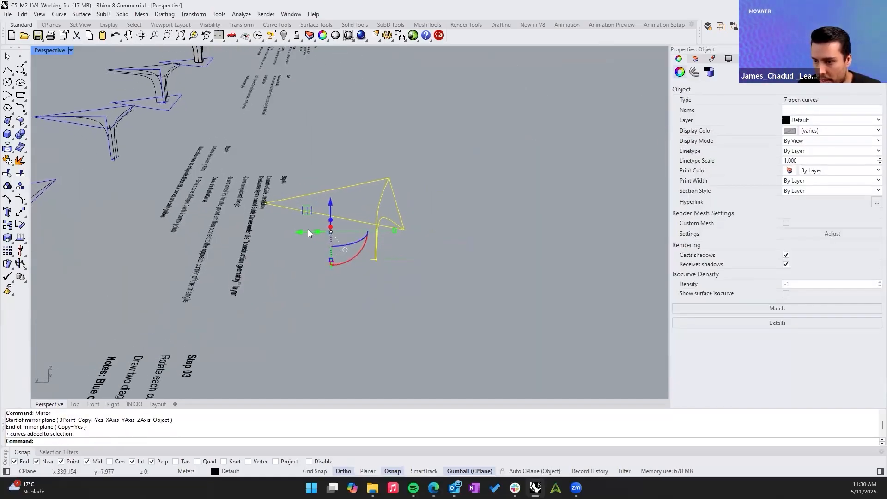
pyautogui.moveTo(308, 230); pyautogui.dragTo(424, 237)
pyautogui.moveTo(424, 237); pyautogui.dragTo(299, 200, button='right')
pyautogui.scroll(3, 481, 251)
pyautogui.click(480, 251)
pyautogui.scroll(2, 299, 200)
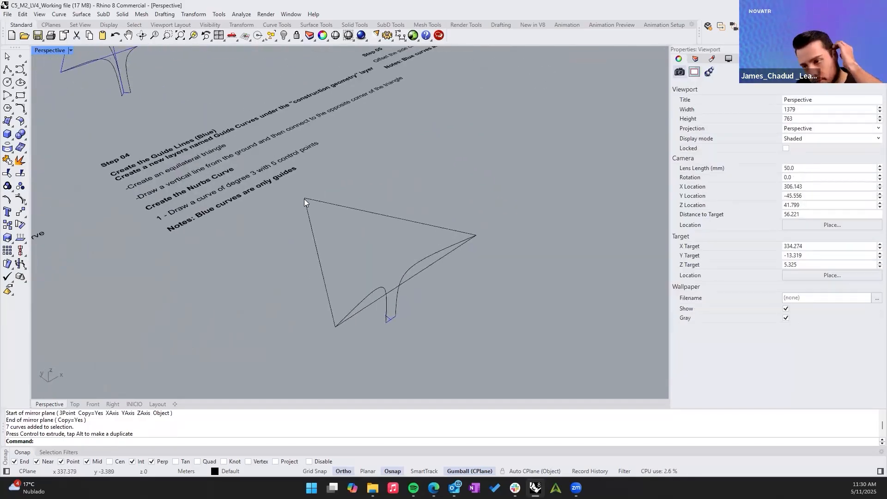
# Examine the finished Step 04 reference module, checking its guide lines and the control points of its NURBS curve
pyautogui.moveTo(306, 202); pyautogui.dragTo(280, 242, button='right')
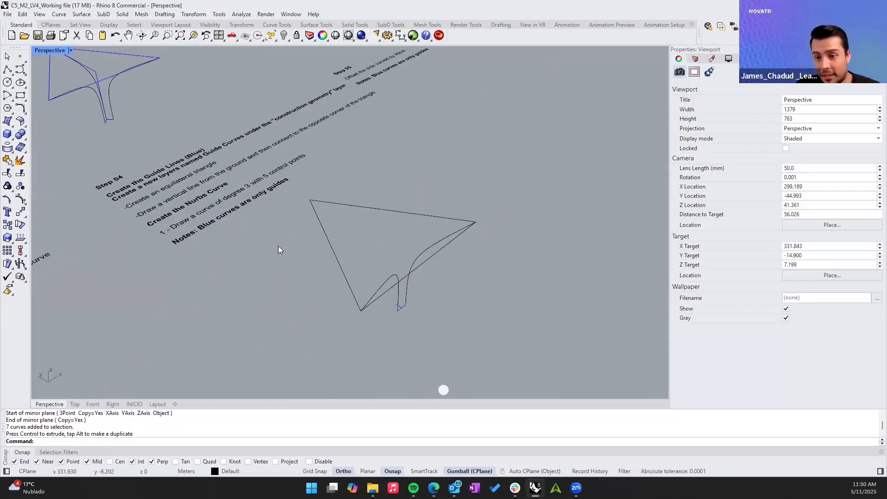
pyautogui.click(194, 182)
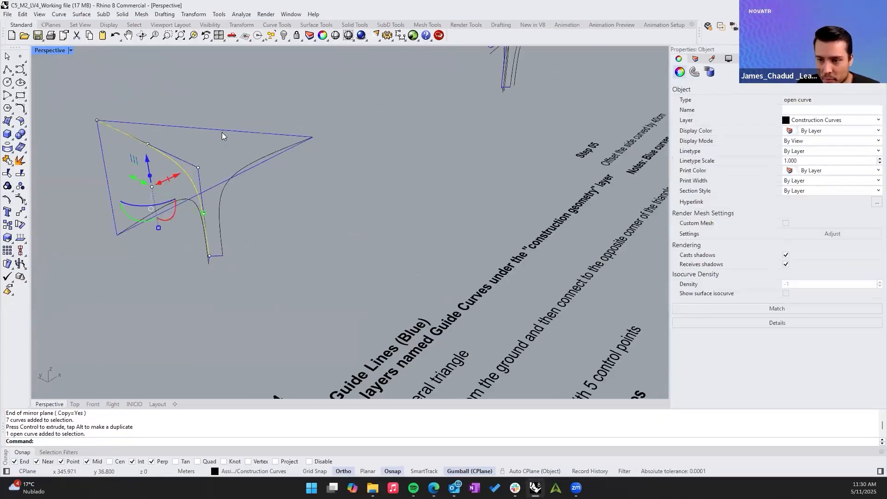
pyautogui.moveTo(222, 132); pyautogui.dragTo(222, 132, button='right')
pyautogui.scroll(-8, 221, 132)
pyautogui.scroll(5, 334, 282)
pyautogui.moveTo(333, 282); pyautogui.dragTo(334, 281, button='right')
pyautogui.press('Delete')
pyautogui.keyDown('shift'); pyautogui.moveTo(190, 165); pyautogui.dragTo(216, 160, button='right'); pyautogui.keyUp('shift')
pyautogui.scroll(6, 215, 159)
pyautogui.scroll(2, 215, 160)
pyautogui.moveTo(215, 160); pyautogui.dragTo(192, 181)
pyautogui.moveTo(244, 206); pyautogui.dragTo(400, 239, button='right')
pyautogui.press('Escape')
pyautogui.click(269, 186)
pyautogui.press('Escape')
pyautogui.scroll(4, 401, 238)
pyautogui.moveTo(327, 206); pyautogui.dragTo(326, 206, button='right')
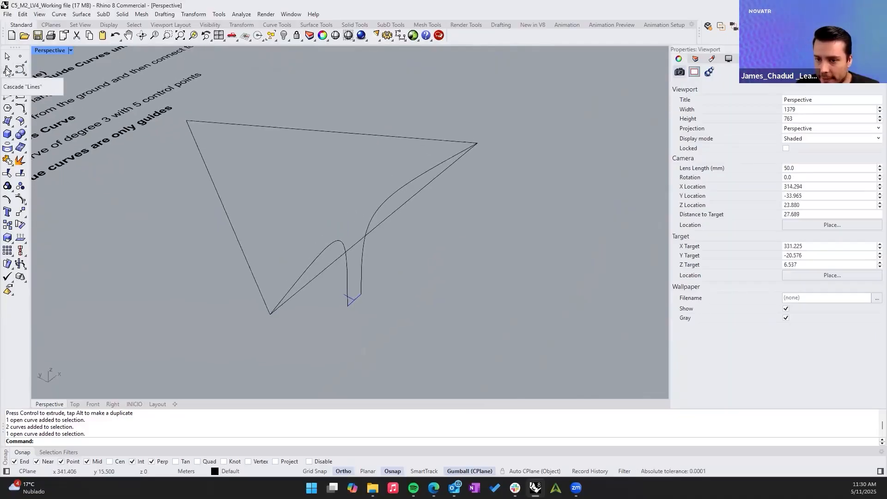
# Draw a vertical line from the free end of the short perpendicular base guide up to the height of the triangle
pyautogui.click(27, 77)
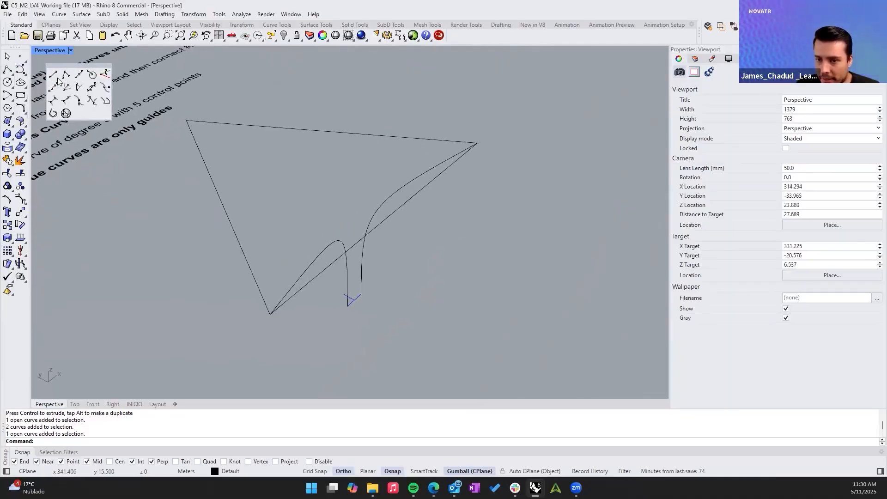
pyautogui.click(56, 82)
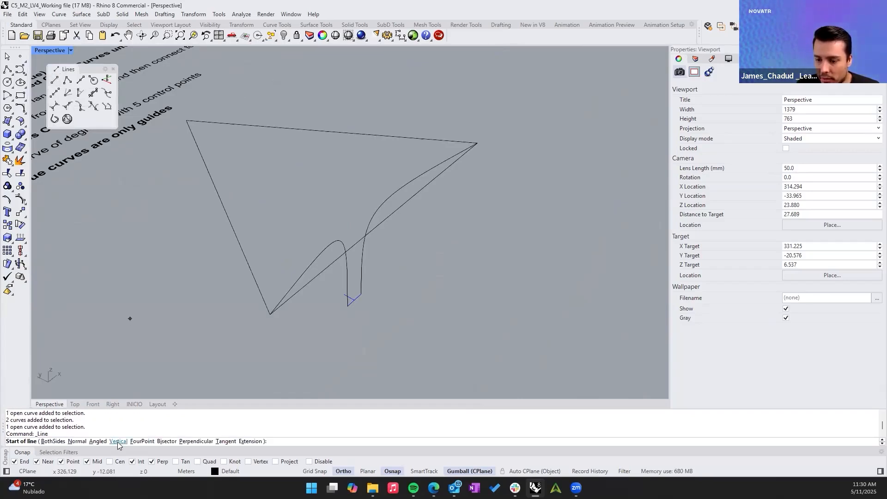
pyautogui.click(119, 443)
pyautogui.moveTo(325, 254); pyautogui.dragTo(259, 268, button='right')
pyautogui.scroll(2, 323, 287)
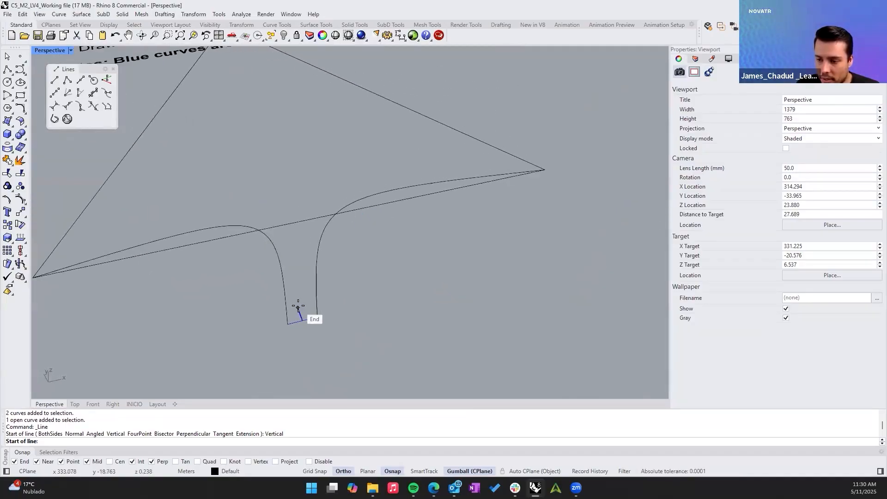
pyautogui.click(297, 308)
pyautogui.moveTo(302, 173); pyautogui.dragTo(420, 188, button='right')
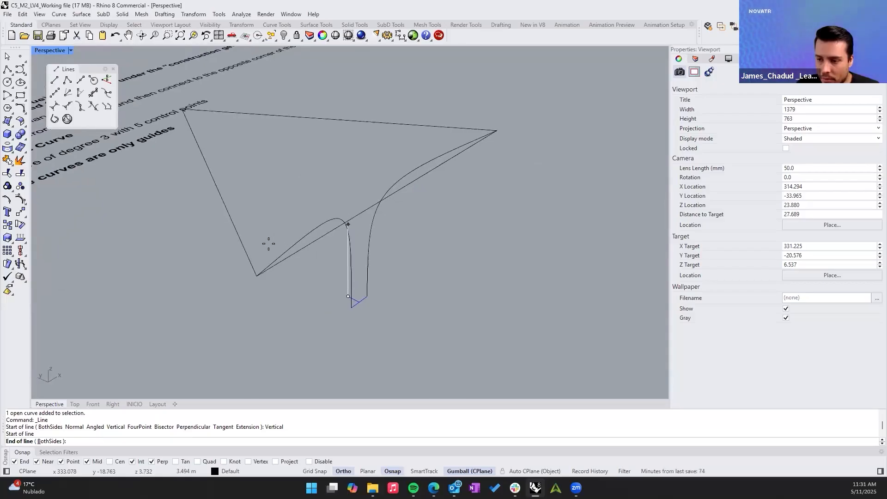
pyautogui.keyDown('shift'); pyautogui.moveTo(227, 156); pyautogui.dragTo(267, 206, button='right'); pyautogui.keyUp('shift')
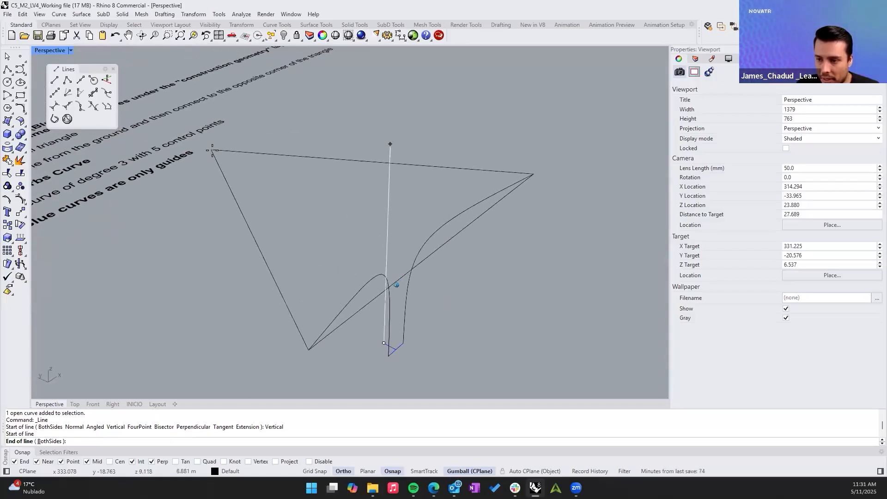
pyautogui.click(538, 172)
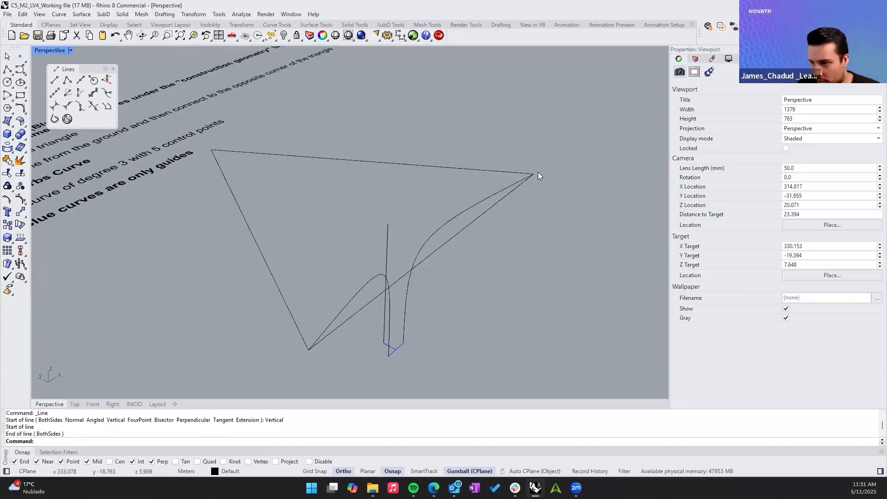
# Draw a line from the top of the vertical guide to the opposite corner of the equilateral triangle
pyautogui.moveTo(470, 223); pyautogui.dragTo(256, 227, button='right')
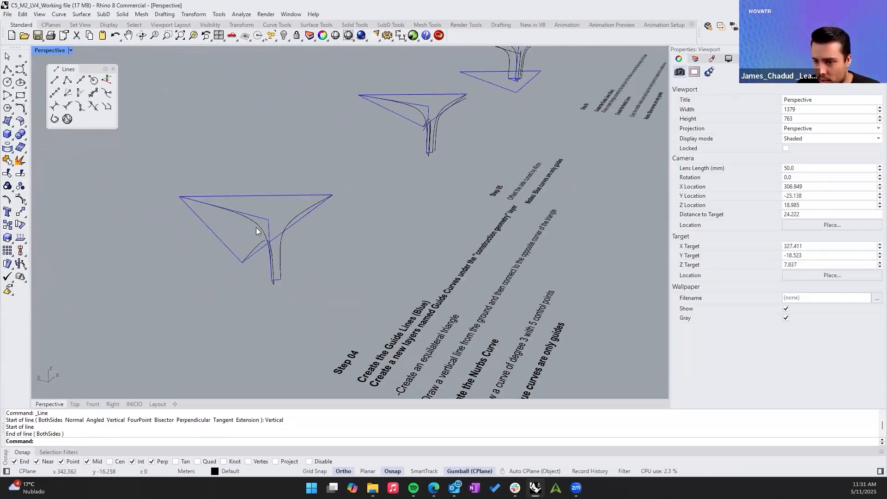
pyautogui.scroll(2, 256, 227)
pyautogui.scroll(-2, 180, 203)
pyautogui.keyDown('shift'); pyautogui.moveTo(493, 310); pyautogui.dragTo(157, 138, button='right'); pyautogui.keyUp('shift')
pyautogui.scroll(5, 393, 202)
pyautogui.press('space')
pyautogui.click(377, 204)
pyautogui.moveTo(376, 204); pyautogui.dragTo(407, 220, button='right')
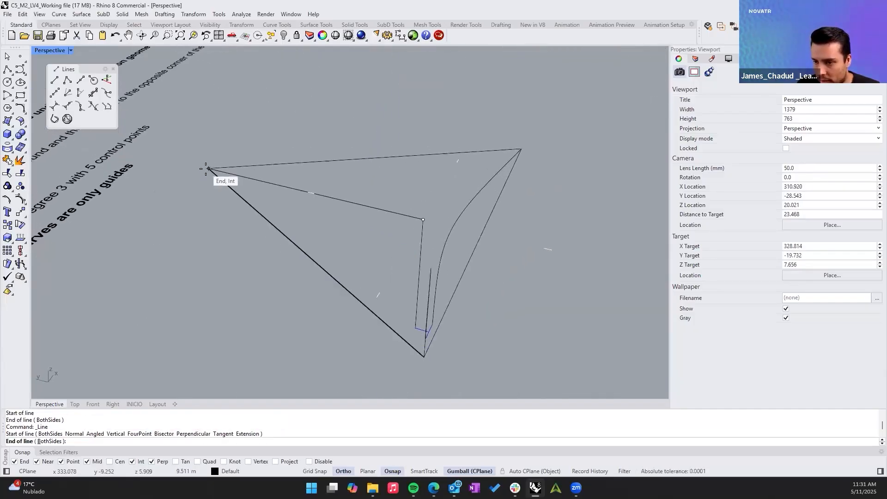
pyautogui.click(210, 170)
# Set the display color of the vertical line, the connecting line and the three triangle sides to Blue
pyautogui.moveTo(445, 206); pyautogui.dragTo(407, 231)
pyautogui.moveTo(406, 231); pyautogui.dragTo(412, 210, button='right')
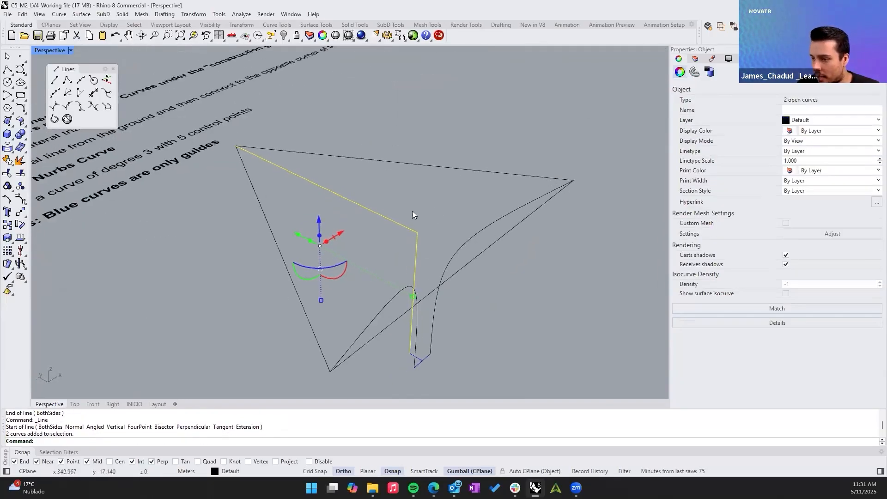
pyautogui.keyDown('shift'); pyautogui.click(489, 172); pyautogui.keyUp('shift')
pyautogui.keyDown('shift'); pyautogui.click(499, 241); pyautogui.keyUp('shift')
pyautogui.keyDown('shift'); pyautogui.click(284, 268); pyautogui.keyUp('shift')
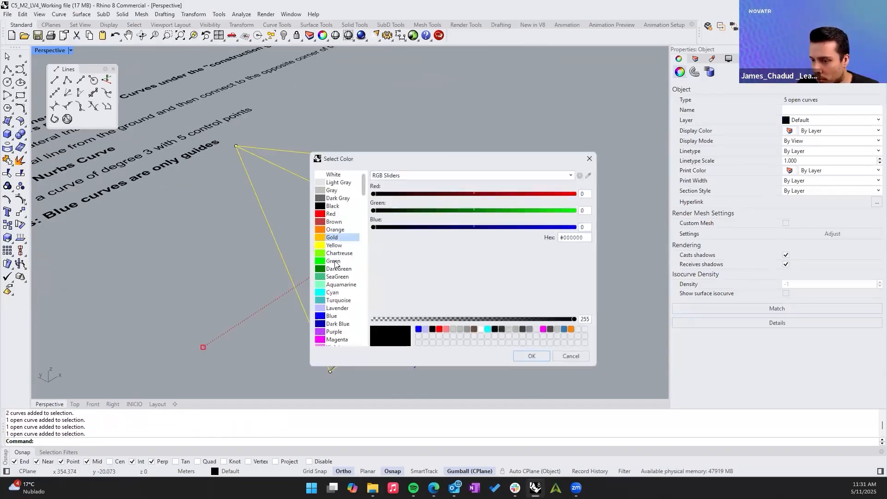
pyautogui.click(337, 318)
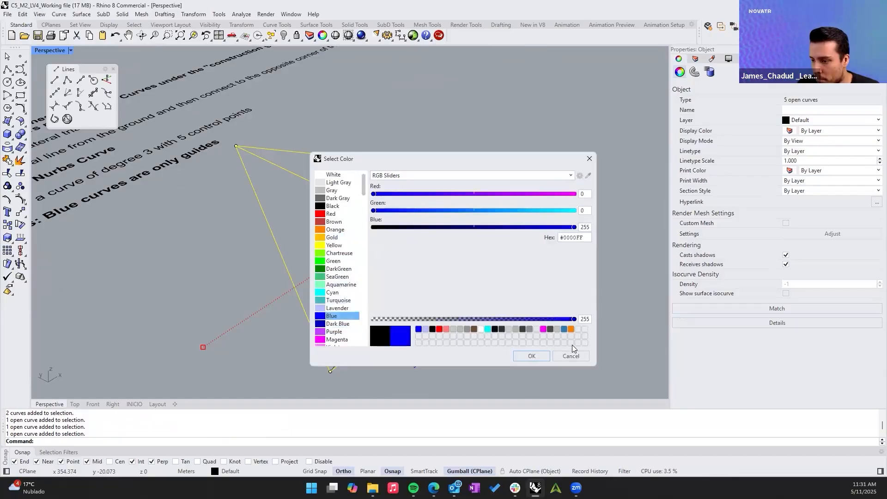
pyautogui.click(532, 356)
pyautogui.click(595, 282)
pyautogui.moveTo(595, 281); pyautogui.dragTo(342, 231, button='right')
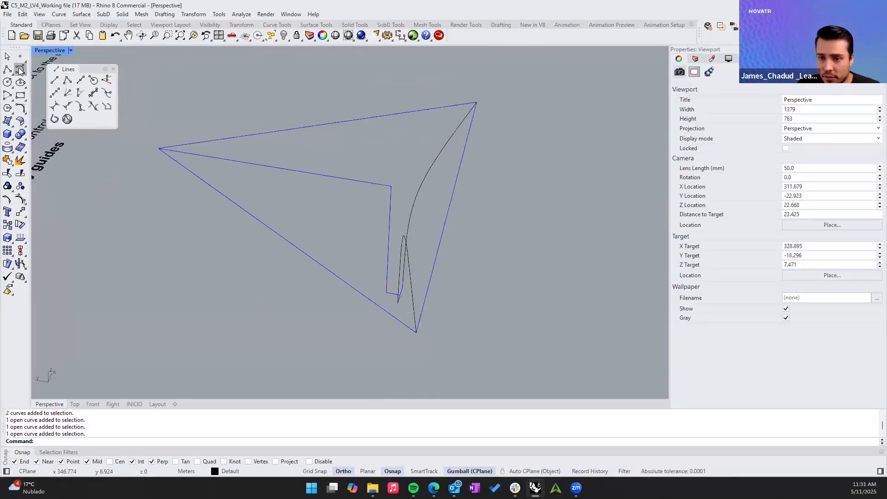
pyautogui.click(8, 70)
pyautogui.moveTo(406, 199); pyautogui.dragTo(373, 303, button='right')
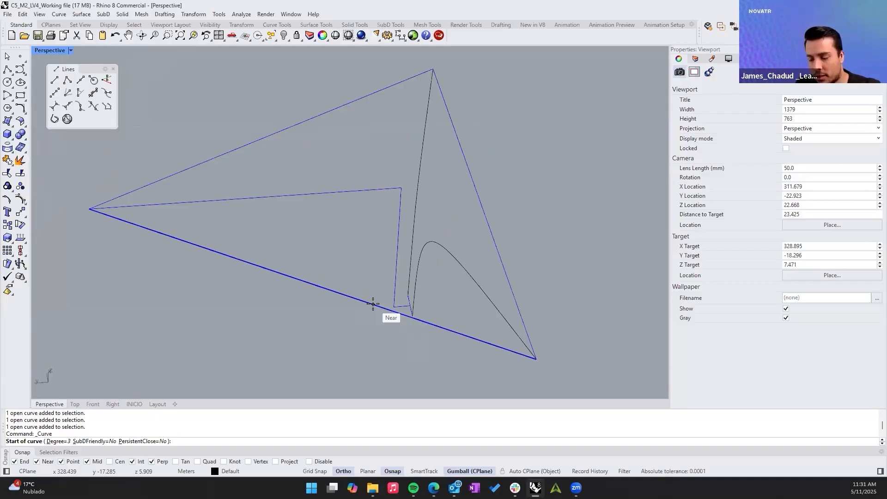
pyautogui.moveTo(372, 304); pyautogui.dragTo(392, 314, button='right')
pyautogui.click(388, 327)
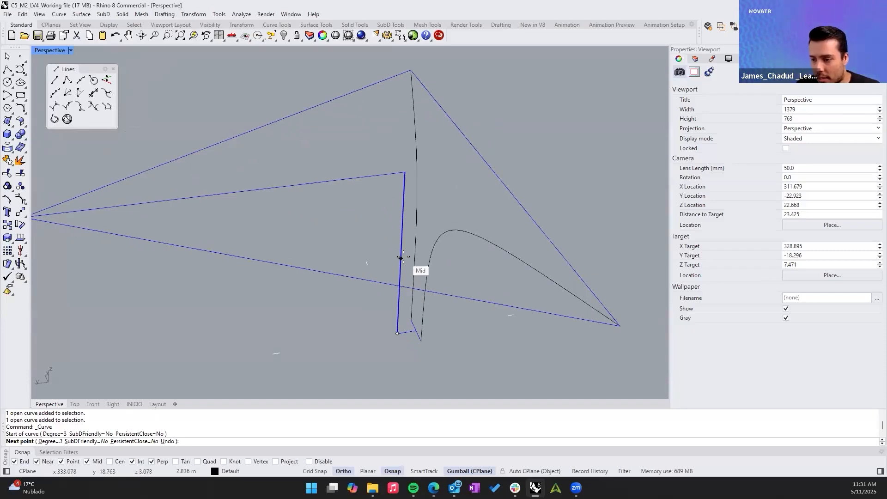
pyautogui.press('Escape')
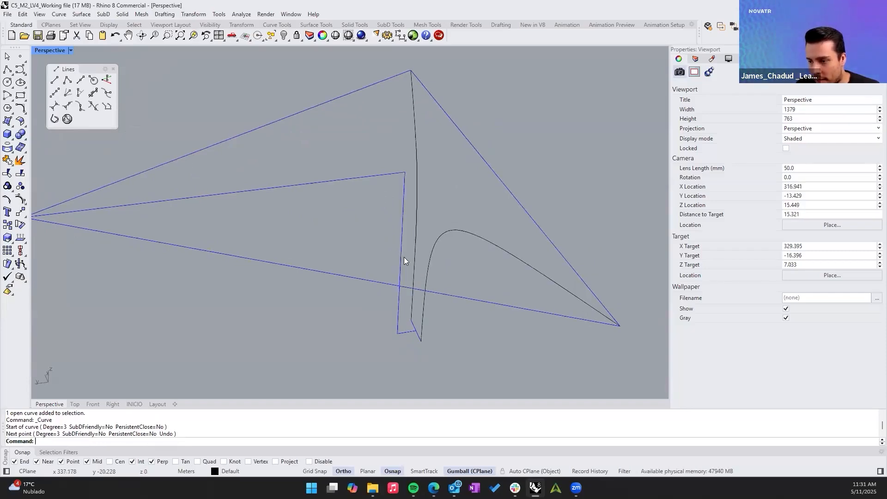
# Inspect the control point layout of one of the existing profile curves
pyautogui.moveTo(403, 257); pyautogui.dragTo(408, 287, button='right')
pyautogui.click(435, 221)
pyautogui.moveTo(401, 323); pyautogui.dragTo(379, 311, button='right')
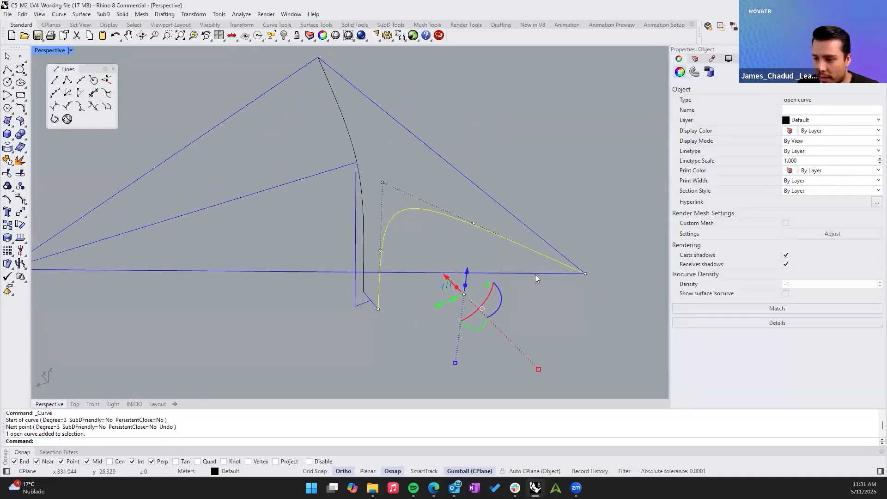
pyautogui.moveTo(536, 277); pyautogui.dragTo(312, 181, button='right')
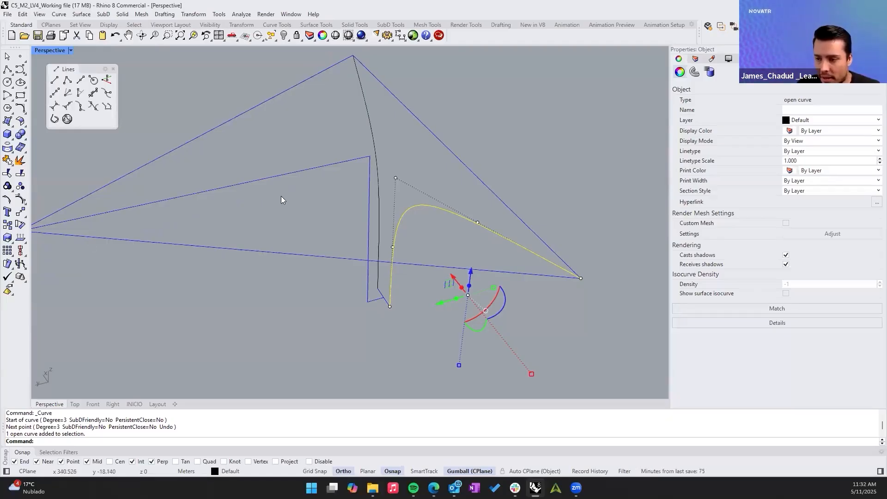
pyautogui.press('Escape')
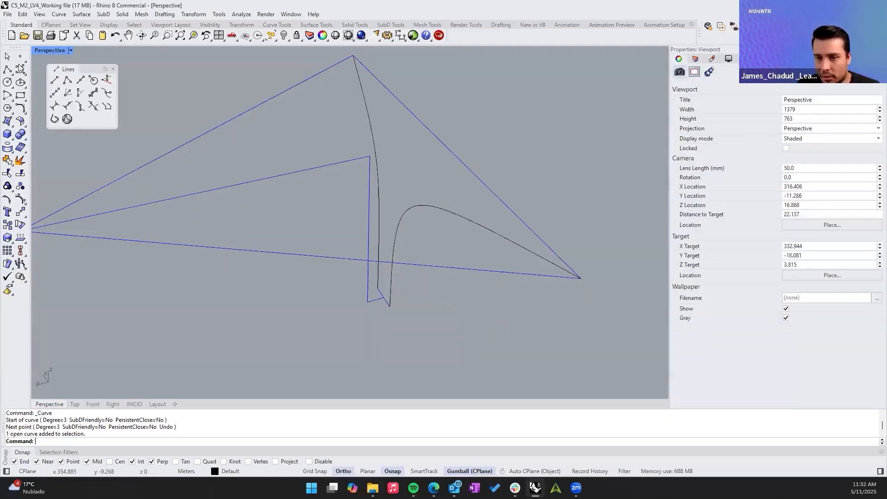
# Draw a degree 3 curve with 5 control points along the vertical and connecting guides, from the vertical's base through its midpoint and top to the triangle corner
pyautogui.click(19, 69)
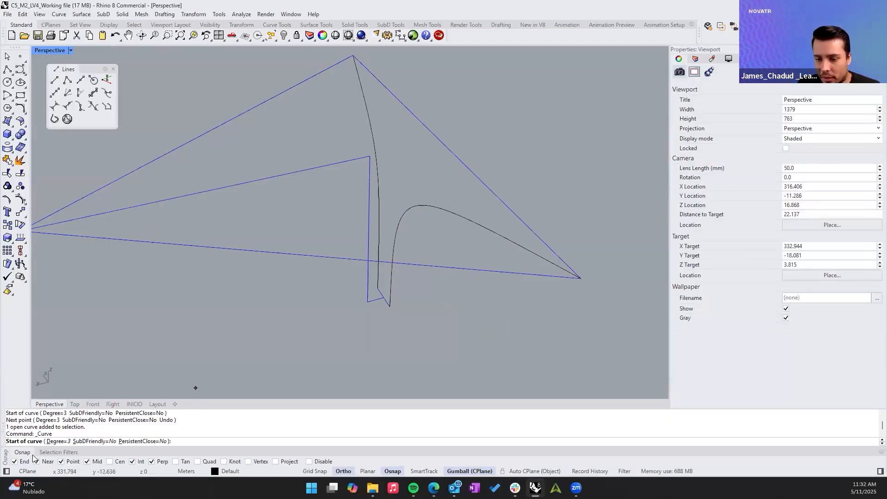
pyautogui.click(368, 303)
pyautogui.moveTo(378, 303); pyautogui.dragTo(362, 301, button='right')
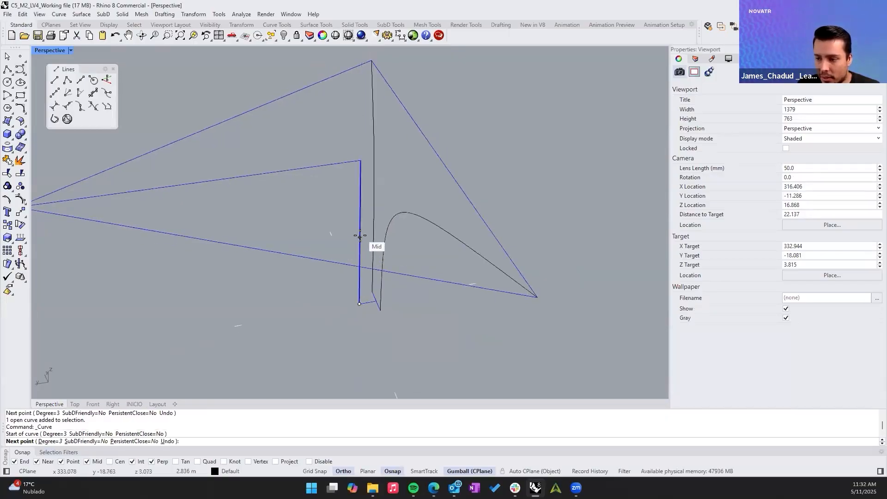
pyautogui.click(360, 236)
pyautogui.moveTo(359, 226); pyautogui.dragTo(356, 190, button='right')
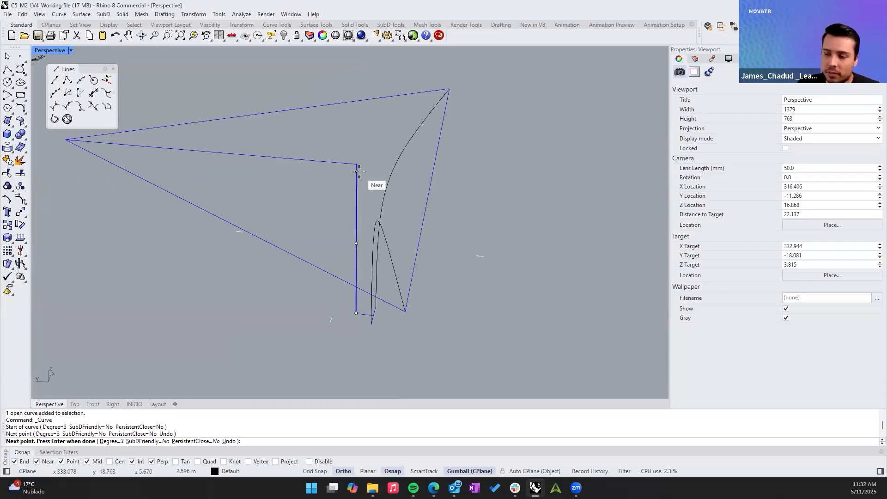
pyautogui.moveTo(356, 171); pyautogui.dragTo(358, 158, button='right')
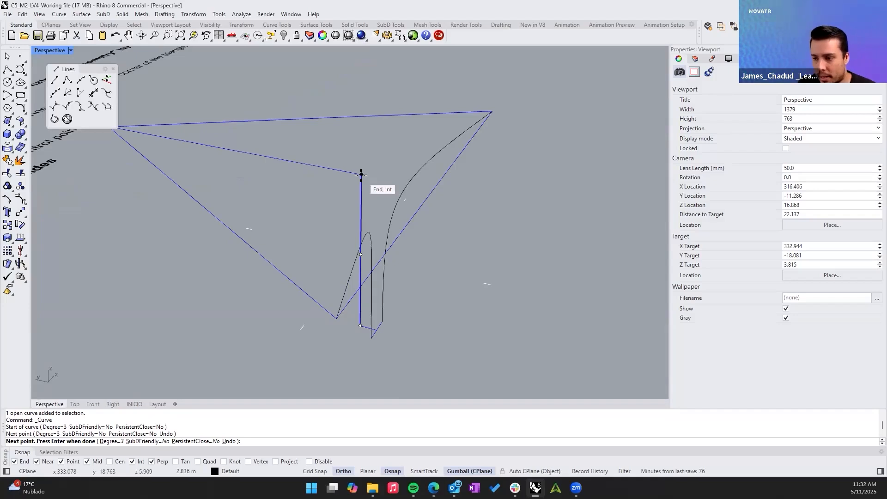
pyautogui.click(362, 175)
pyautogui.moveTo(361, 175); pyautogui.dragTo(307, 177, button='right')
pyautogui.click(309, 179)
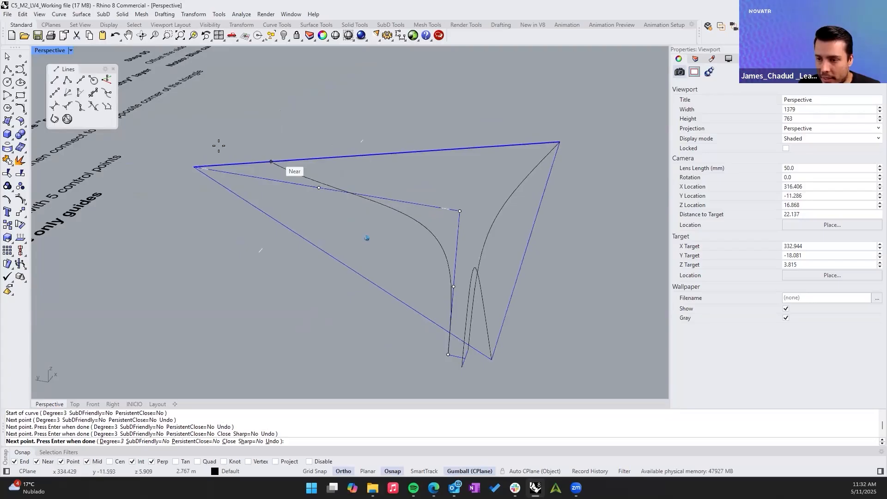
pyautogui.click(193, 167)
pyautogui.moveTo(193, 166); pyautogui.dragTo(363, 211, button='right')
pyautogui.rightClick(185, 176)
pyautogui.click(418, 213)
pyautogui.scroll(-3, 418, 212)
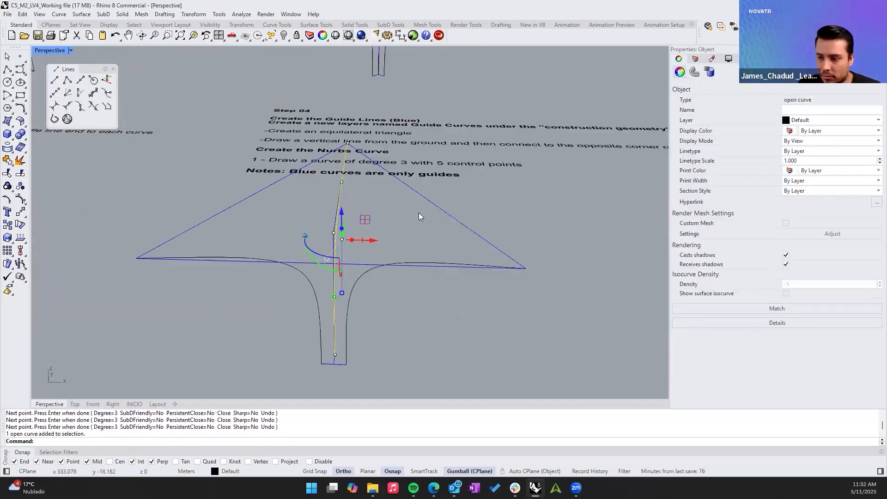
pyautogui.moveTo(419, 213); pyautogui.dragTo(444, 212, button='right')
pyautogui.press('Escape')
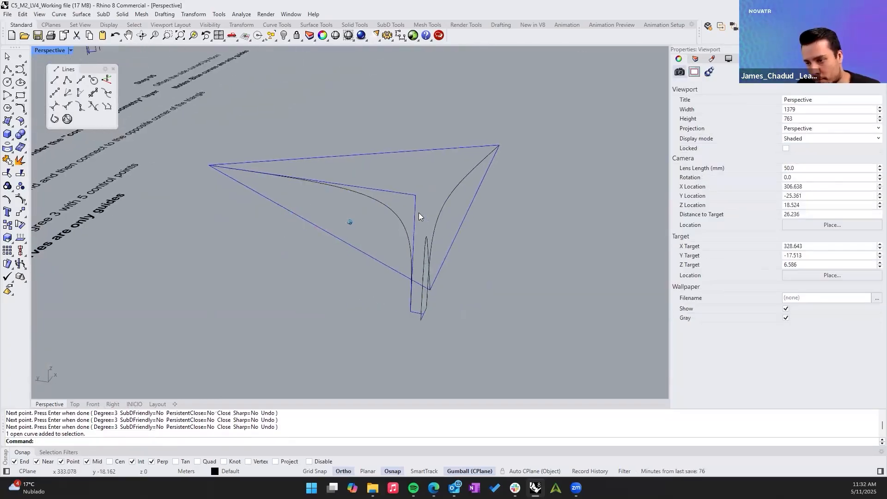
# Select the vertical guide, the connecting guide and the two triangle sides that meet at the new curve's upper end
pyautogui.scroll(2, 418, 206)
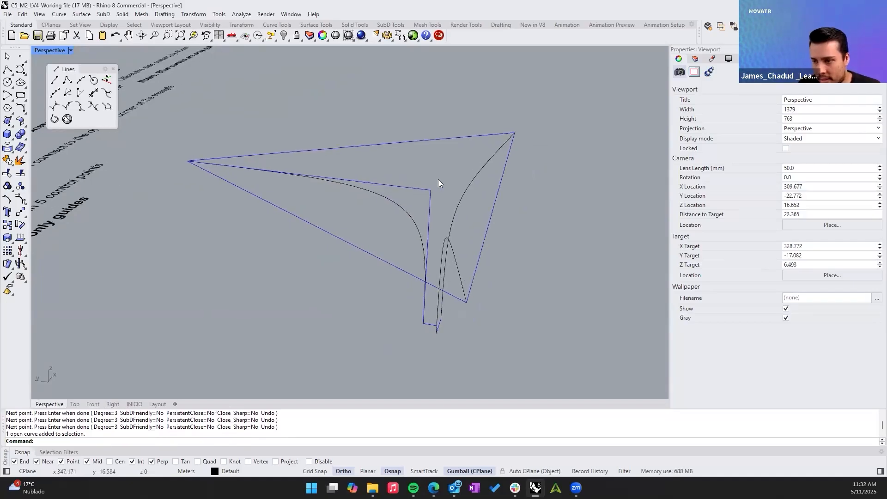
pyautogui.moveTo(418, 195); pyautogui.dragTo(412, 202)
pyautogui.keyDown('shift'); pyautogui.click(272, 155); pyautogui.keyUp('shift')
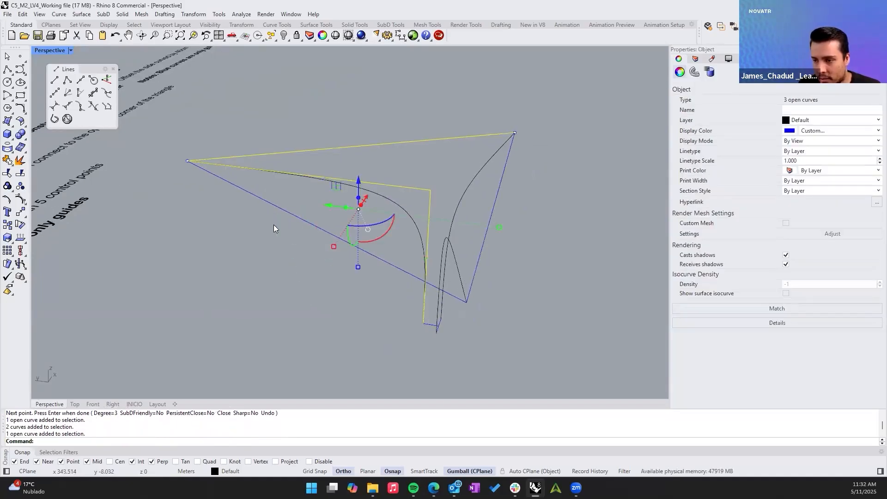
pyautogui.keyDown('shift'); pyautogui.click(278, 207); pyautogui.keyUp('shift')
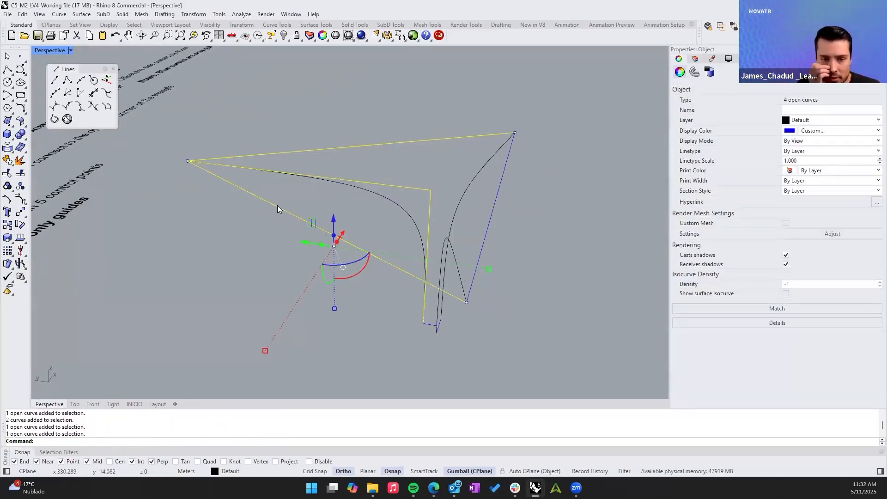